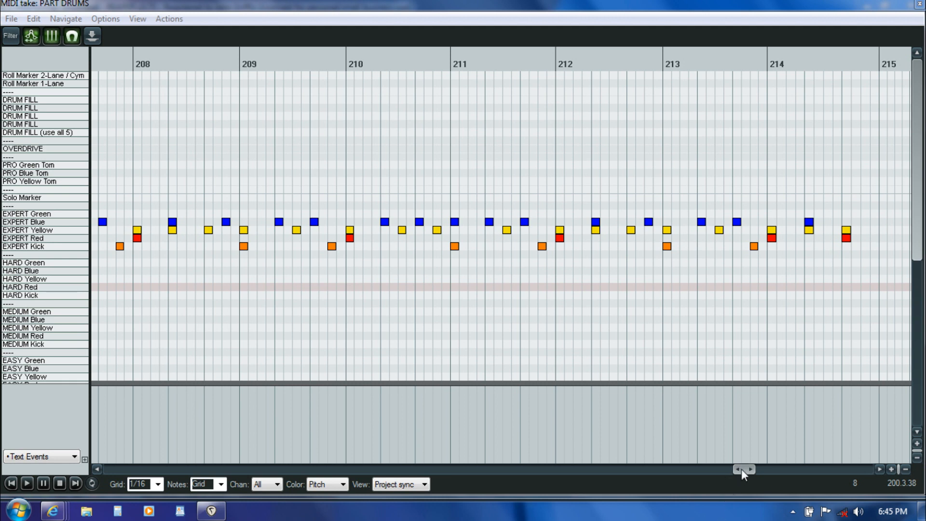
# - Play back the drum part from measure 198 in the MIDI editor, pause it, and close the editor
pyautogui.moveTo(742, 469); pyautogui.dragTo(705, 468)
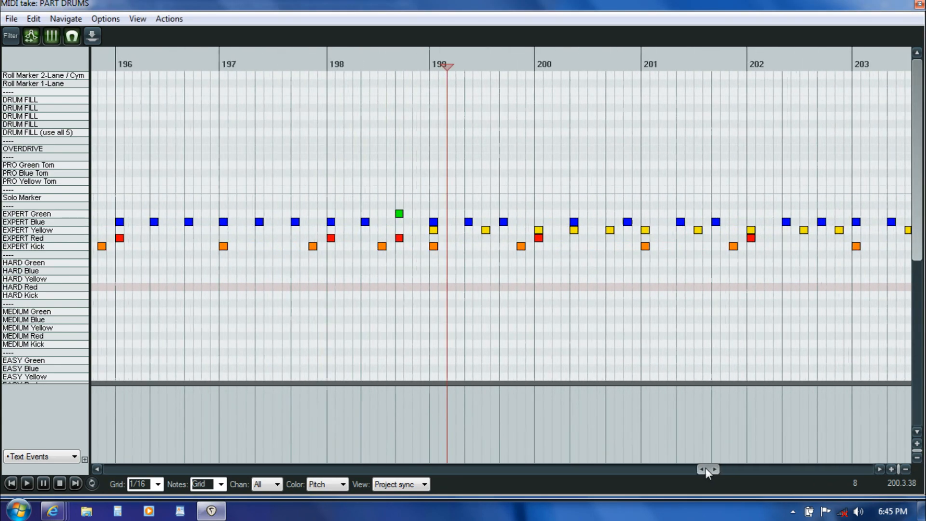
pyautogui.click(359, 295)
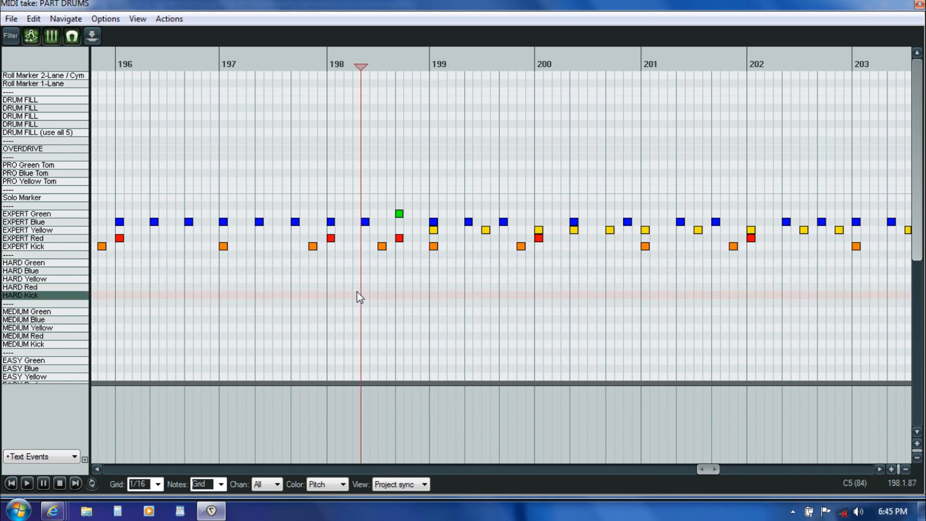
pyautogui.press('space')
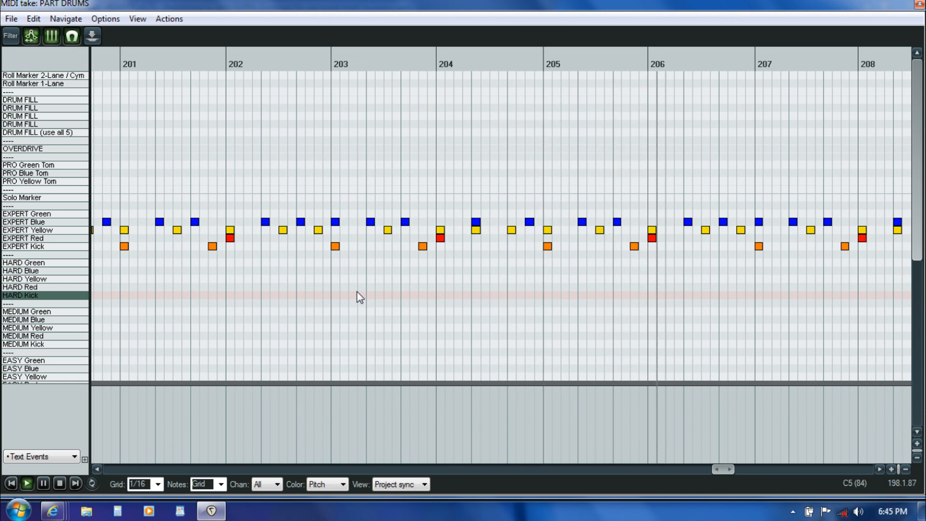
pyautogui.hotkey('ctrl', 'space')
pyautogui.click(917, 4)
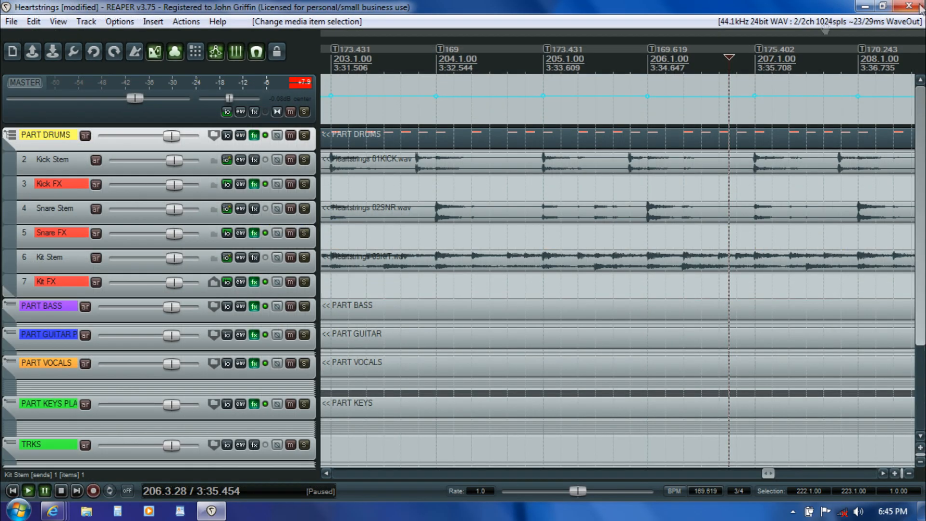
# - Solo the PART DRUMS track and reopen its MIDI item at measure 200
pyautogui.click(304, 136)
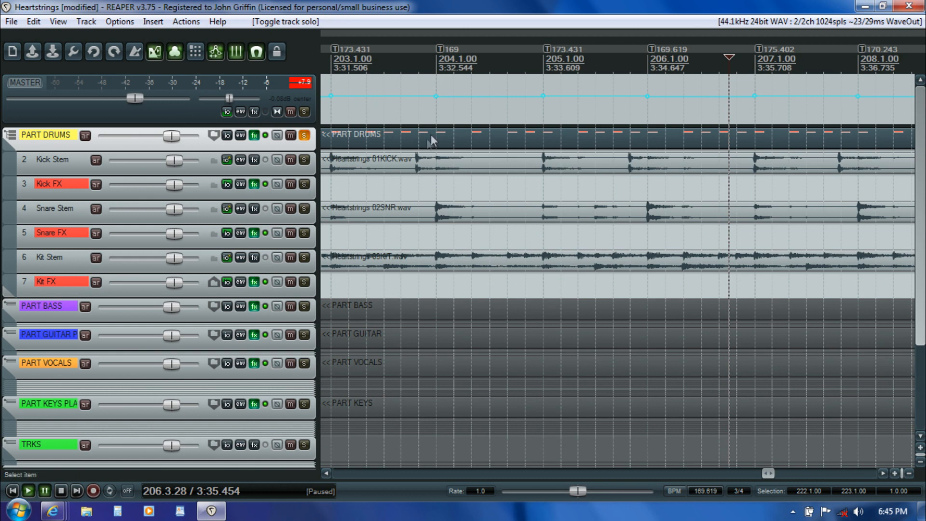
pyautogui.doubleClick(356, 141)
pyautogui.click(202, 292)
pyautogui.press('space')
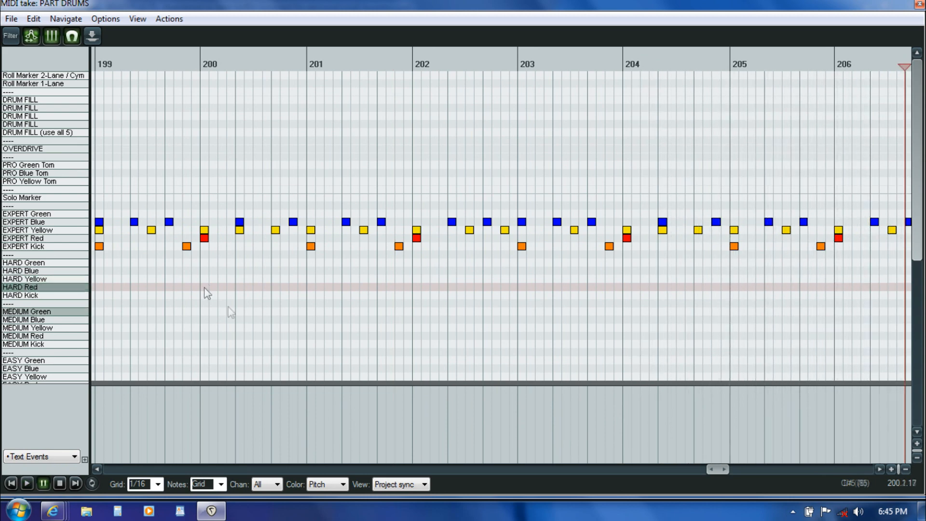
# - Preview the Expert Pro Drums chart from measure 198 in the RBN Preview plug-in of the PART DRUMS track
pyautogui.moveTo(721, 469); pyautogui.dragTo(710, 470)
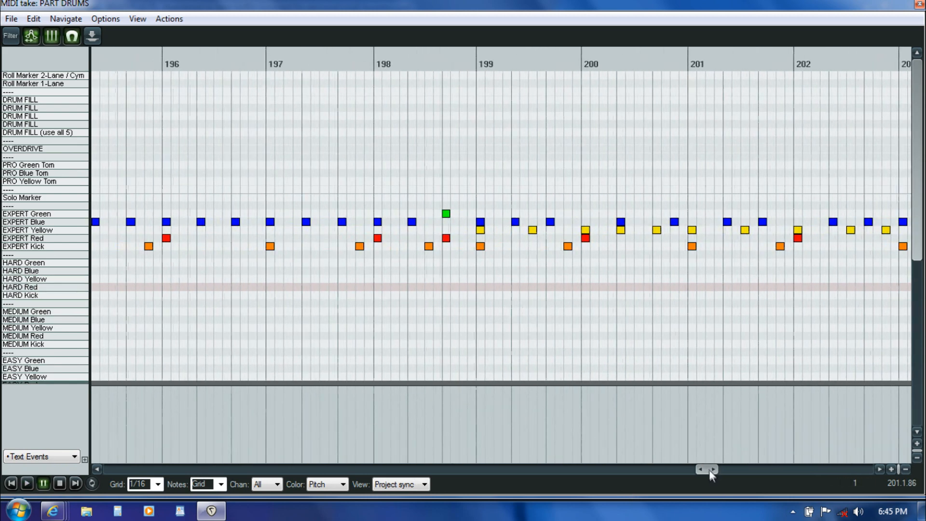
pyautogui.click(391, 314)
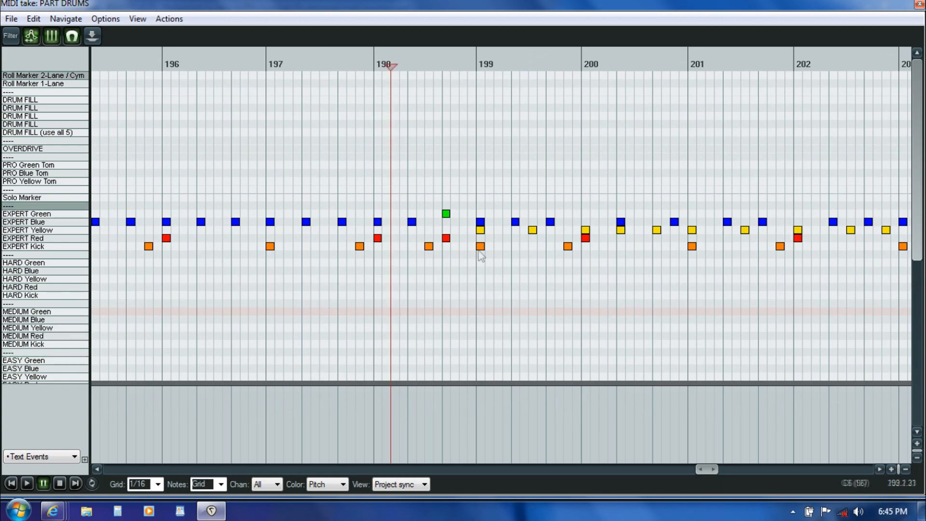
pyautogui.click(919, 5)
pyautogui.click(254, 136)
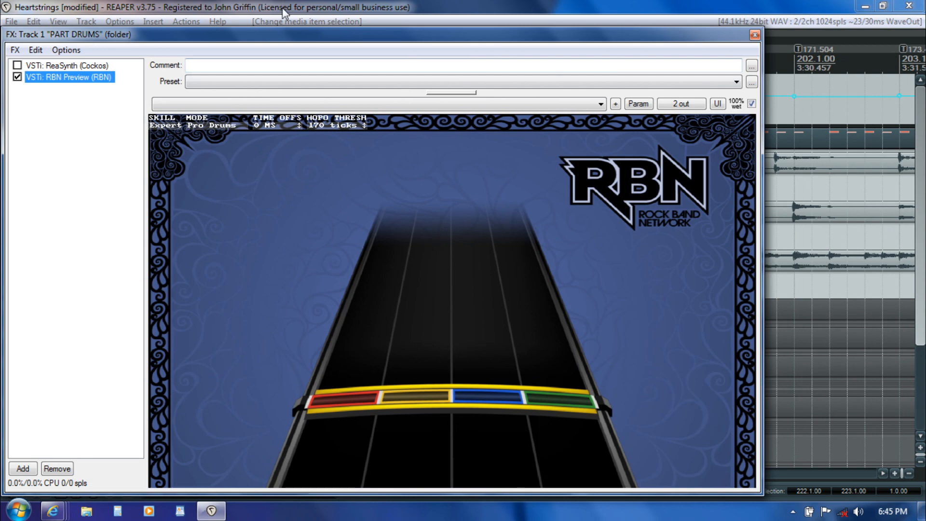
pyautogui.press('space')
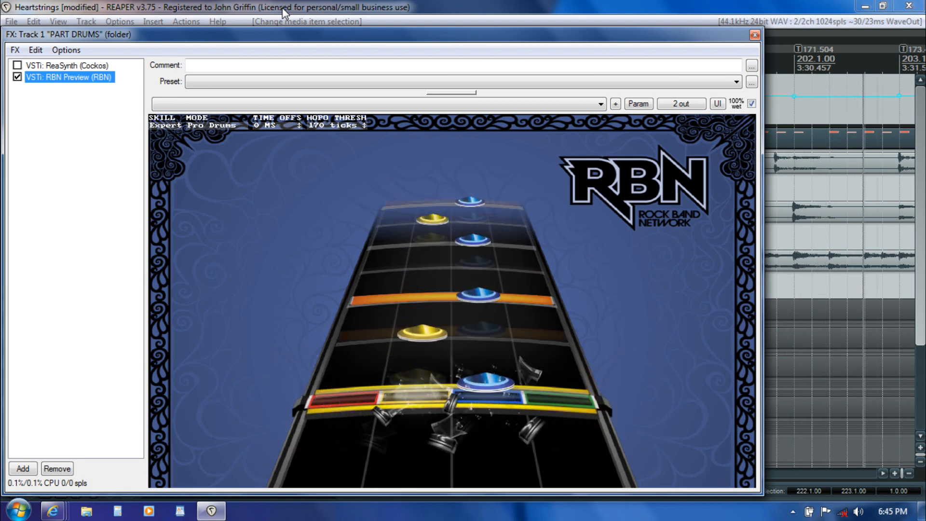
pyautogui.press('space')
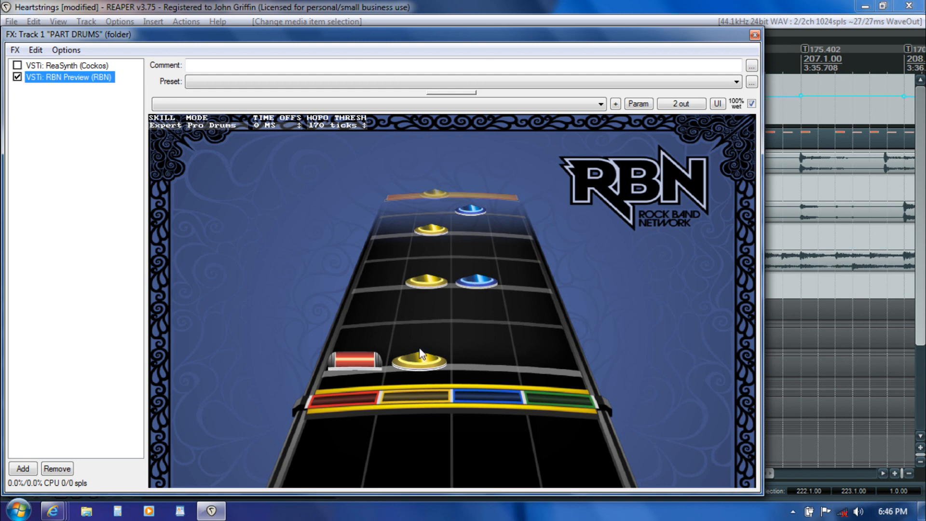
pyautogui.press('space')
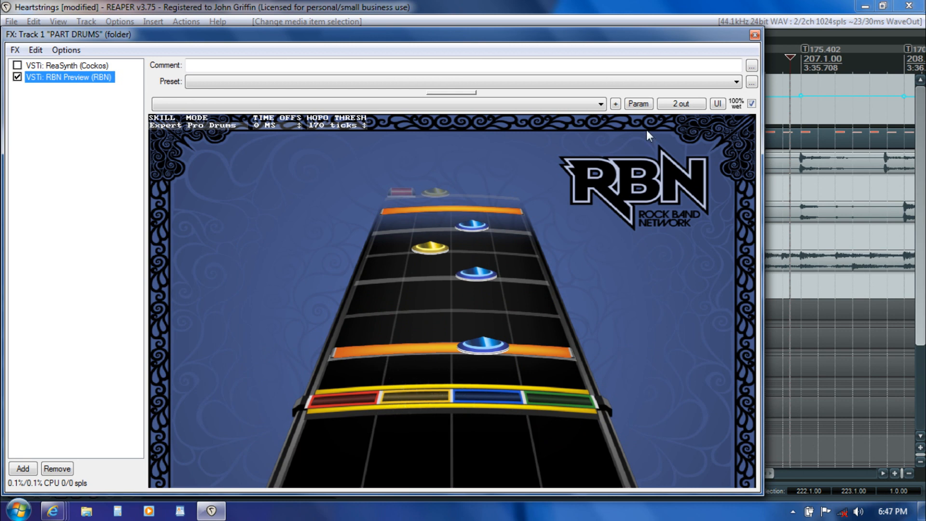
pyautogui.click(754, 35)
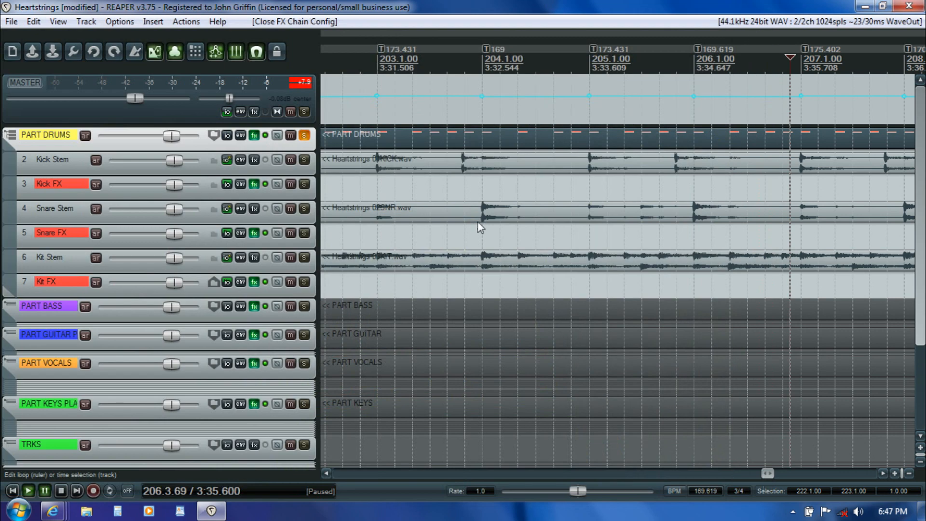
# - Reopen the PART DRUMS MIDI item and place the edit cursor at the start of measure 199
pyautogui.doubleClick(501, 138)
pyautogui.moveTo(724, 470); pyautogui.dragTo(705, 475)
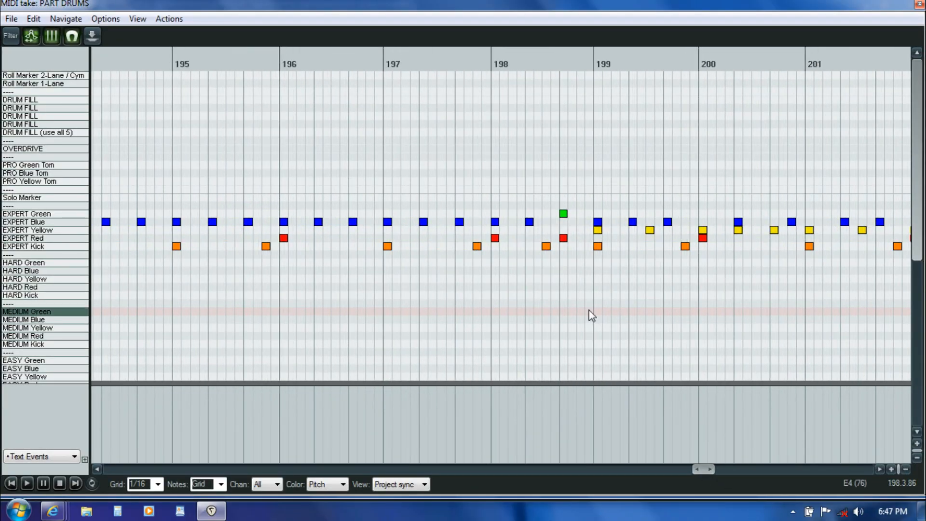
pyautogui.click(568, 272)
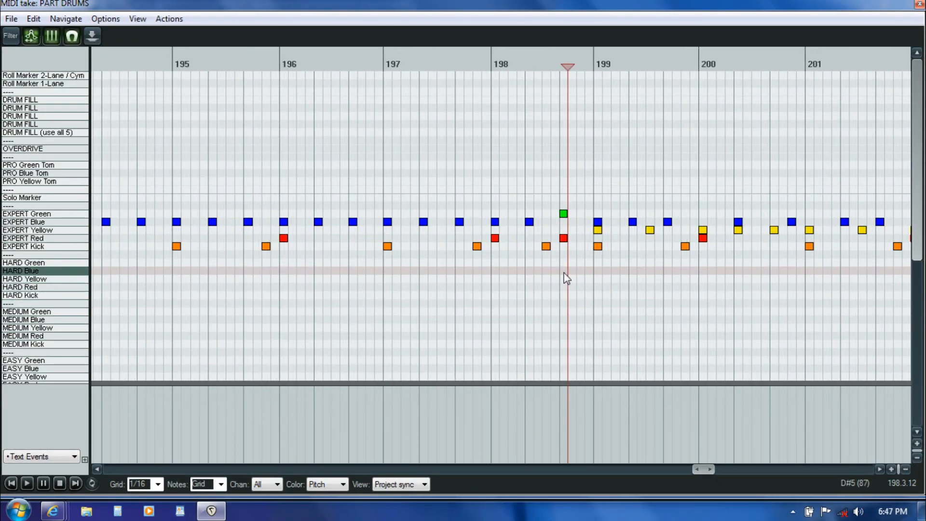
pyautogui.click(598, 231)
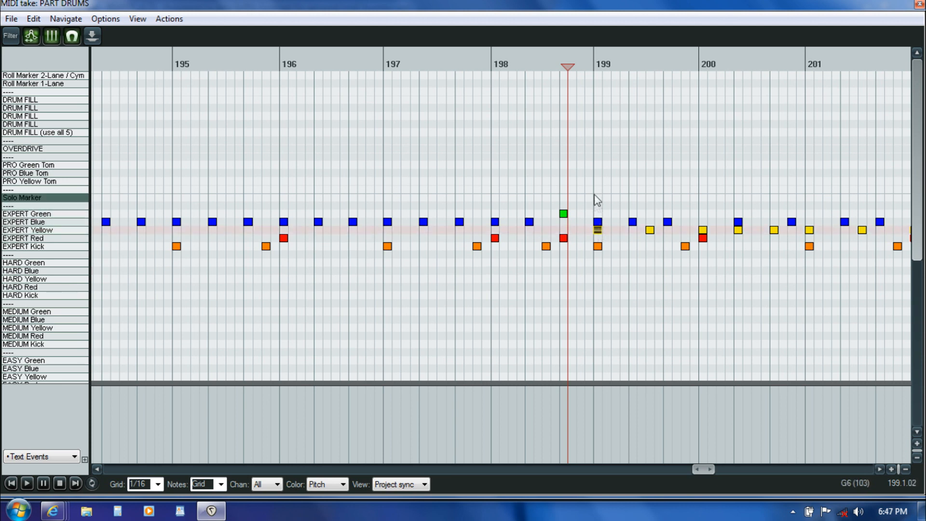
pyautogui.click(596, 179)
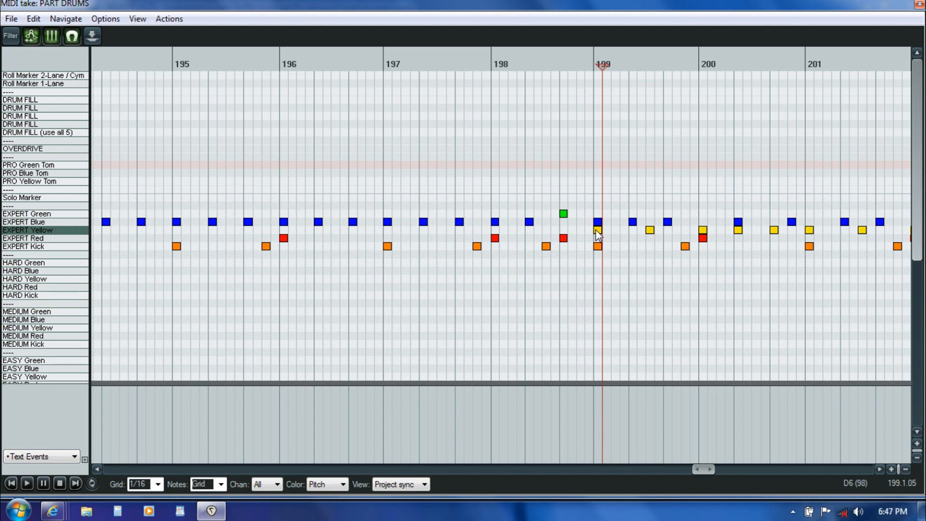
# - Select all EXPERT Blue and EXPERT Yellow notes from measure 199 through the last notes in measure 214
pyautogui.moveTo(698, 468); pyautogui.dragTo(705, 486)
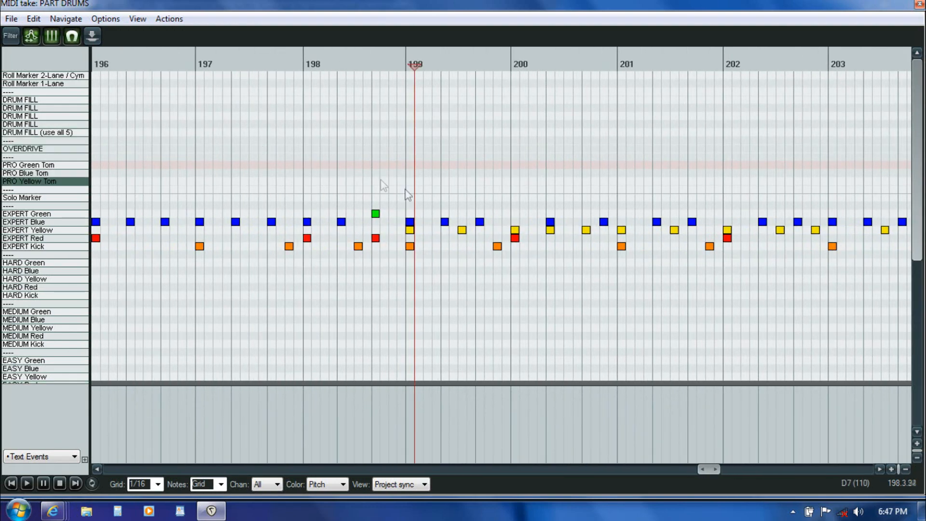
pyautogui.moveTo(395, 192); pyautogui.dragTo(358, 233)
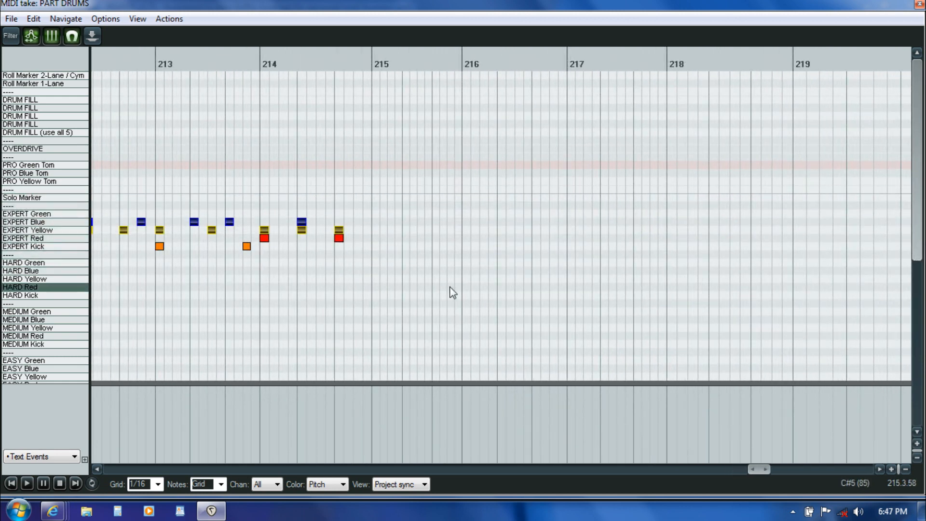
pyautogui.moveTo(759, 468); pyautogui.dragTo(710, 469)
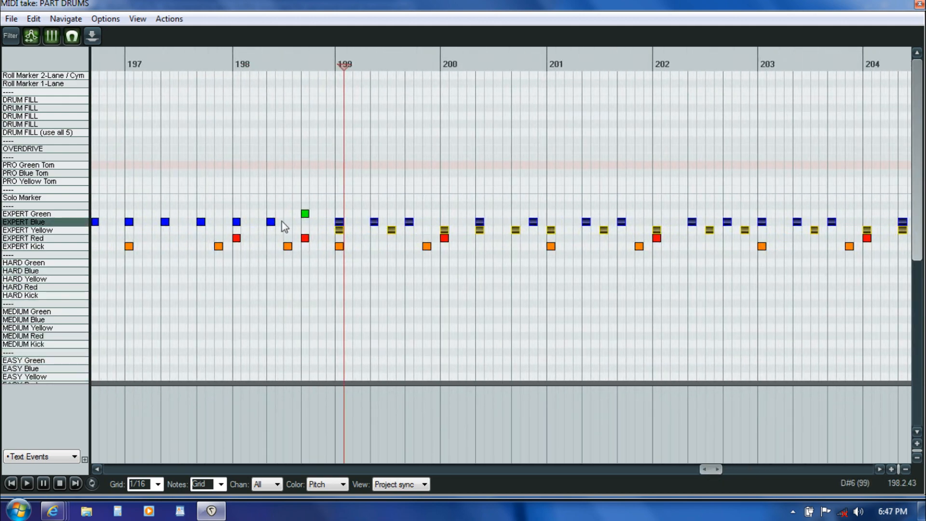
# - Copy the selected notes to the PRO Blue Tom and PRO Yellow Tom lanes, aligned with the originals from measure 199, and clear the selection
pyautogui.moveTo(340, 222); pyautogui.dragTo(347, 174)
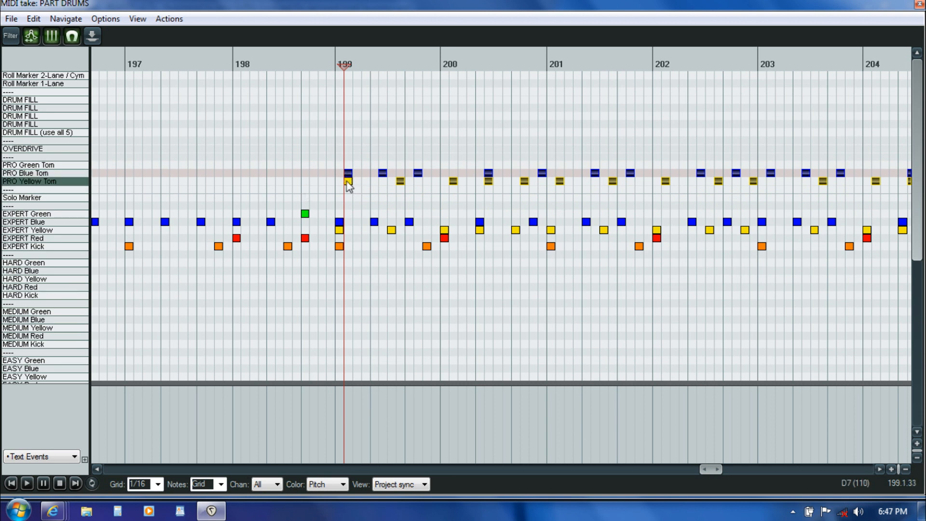
pyautogui.moveTo(348, 184); pyautogui.dragTo(343, 183)
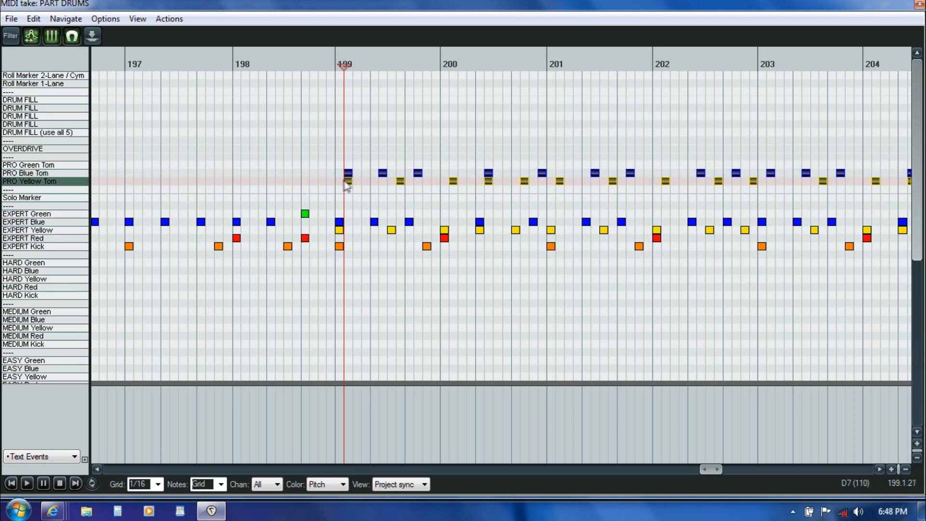
pyautogui.click(307, 178)
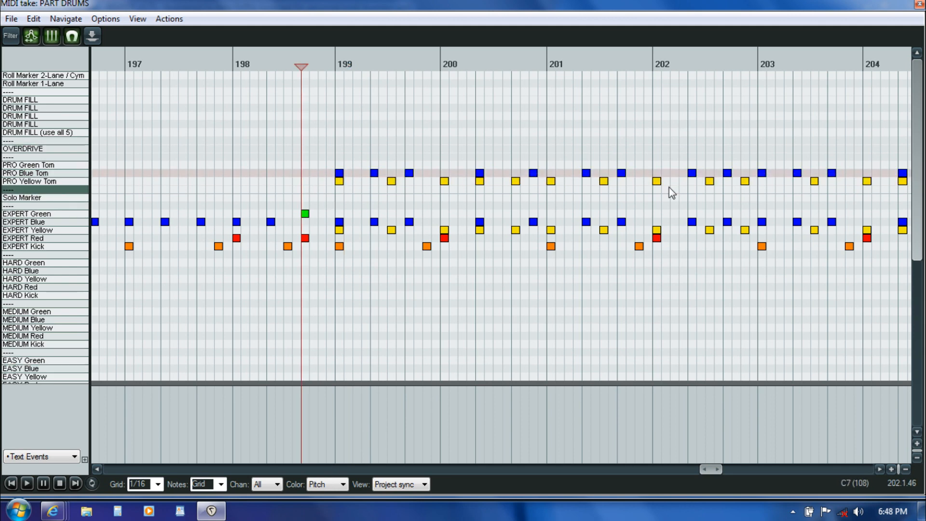
# - Play the chart in RBN Preview from measure 193 past the end of the drum notes to check the tom markers
pyautogui.click(921, 4)
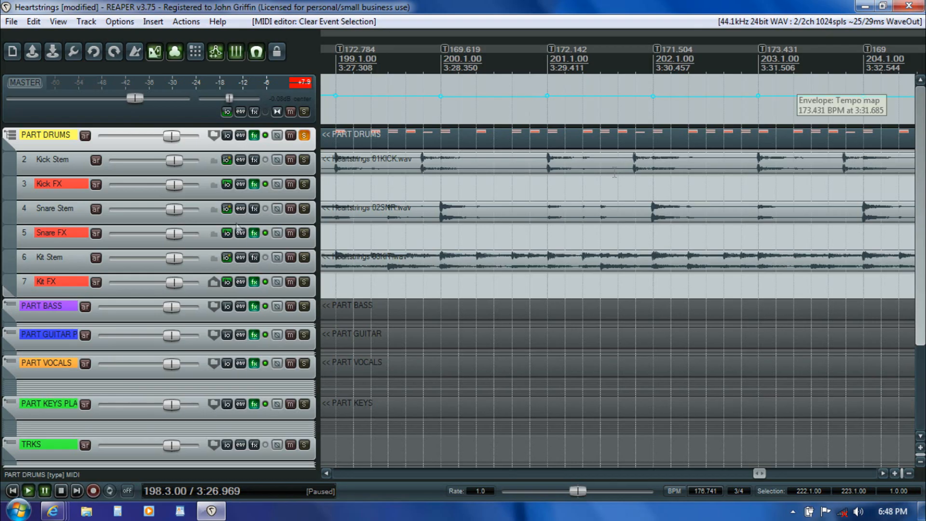
pyautogui.click(254, 134)
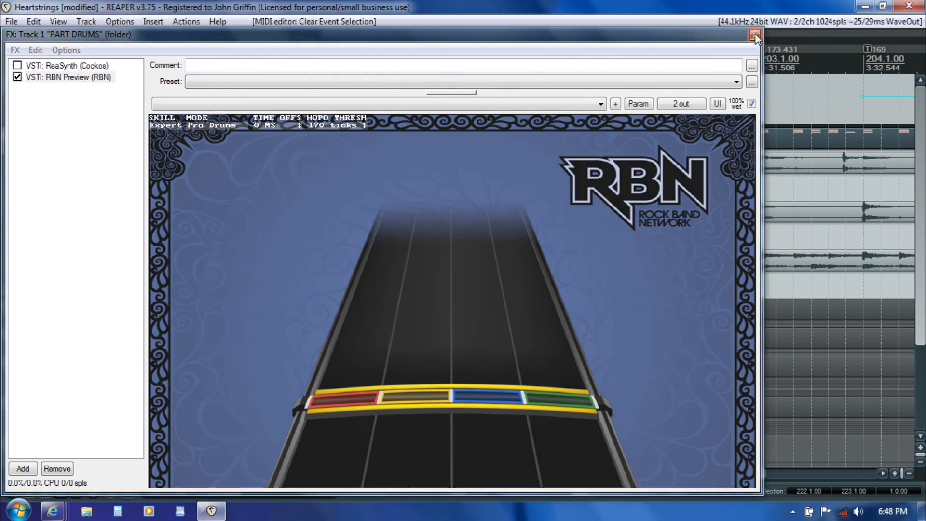
pyautogui.click(755, 34)
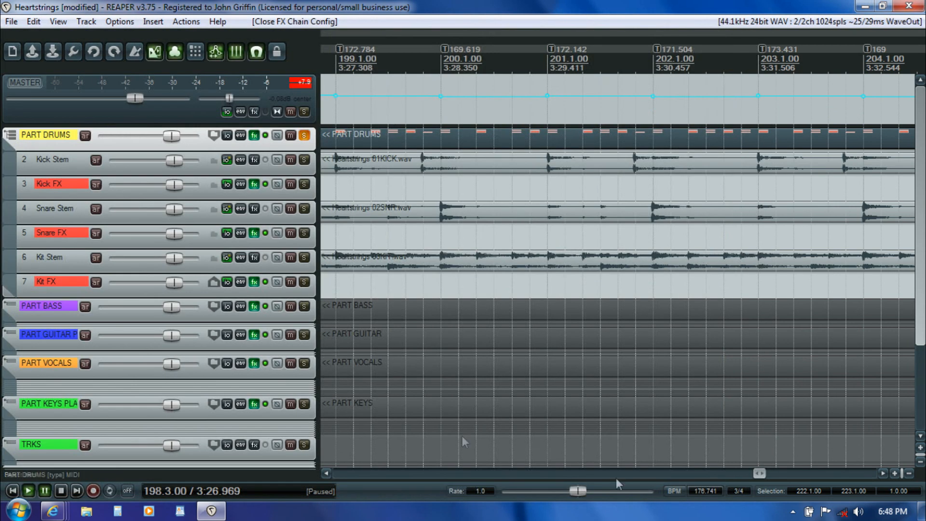
pyautogui.click(635, 474)
pyautogui.click(359, 144)
pyautogui.doubleClick(359, 147)
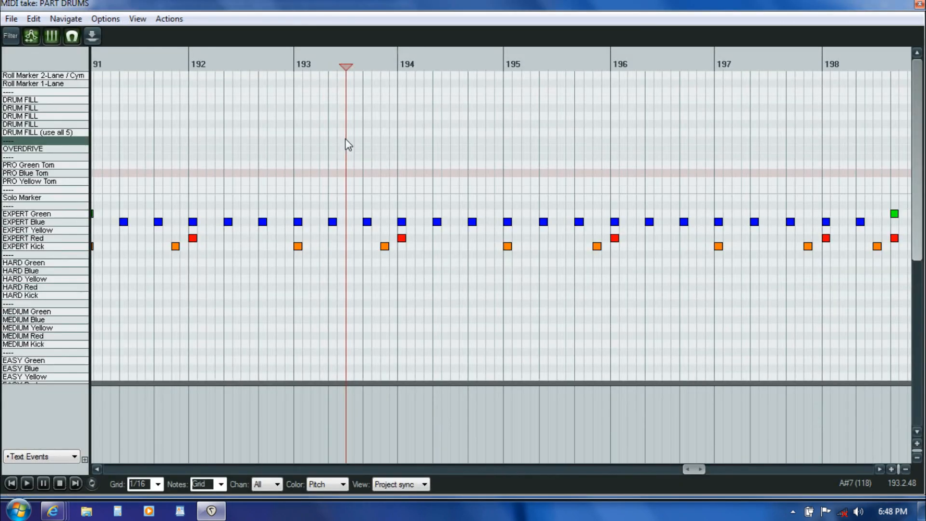
pyautogui.click(919, 5)
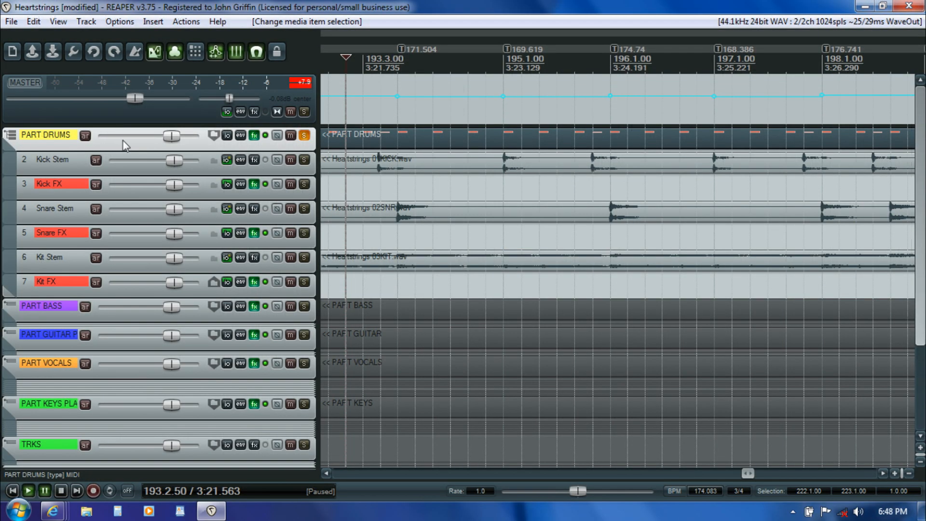
pyautogui.click(254, 135)
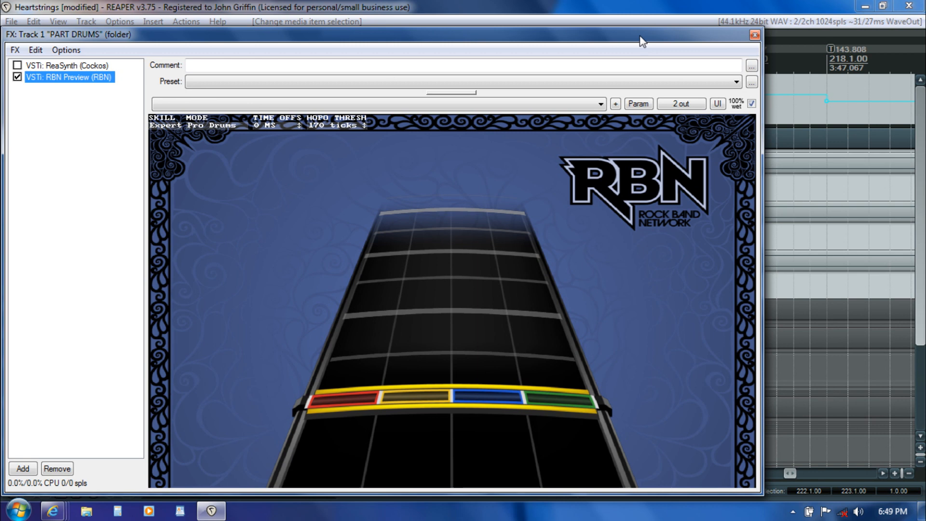
pyautogui.click(754, 35)
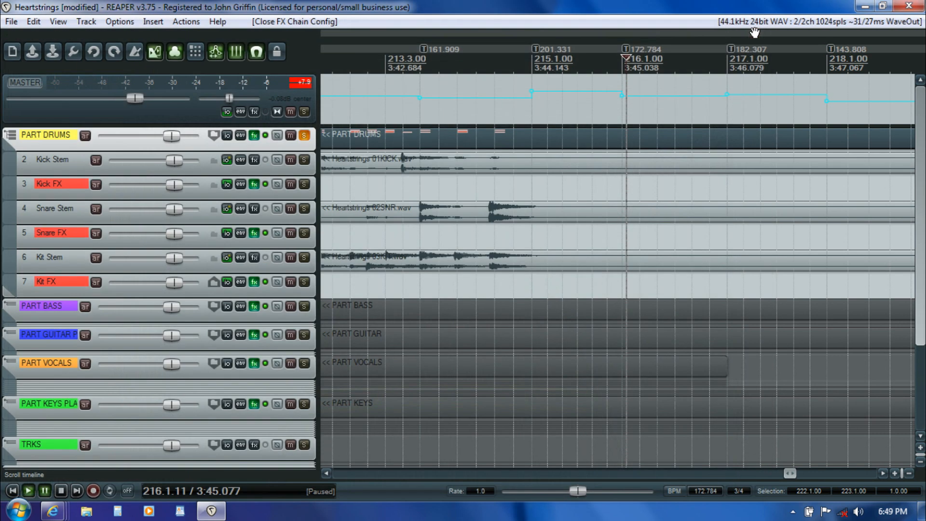
# - Reopen the PART DRUMS MIDI item and review its Expert and Pro tom notes from the ending back to measure 11
pyautogui.doubleClick(495, 139)
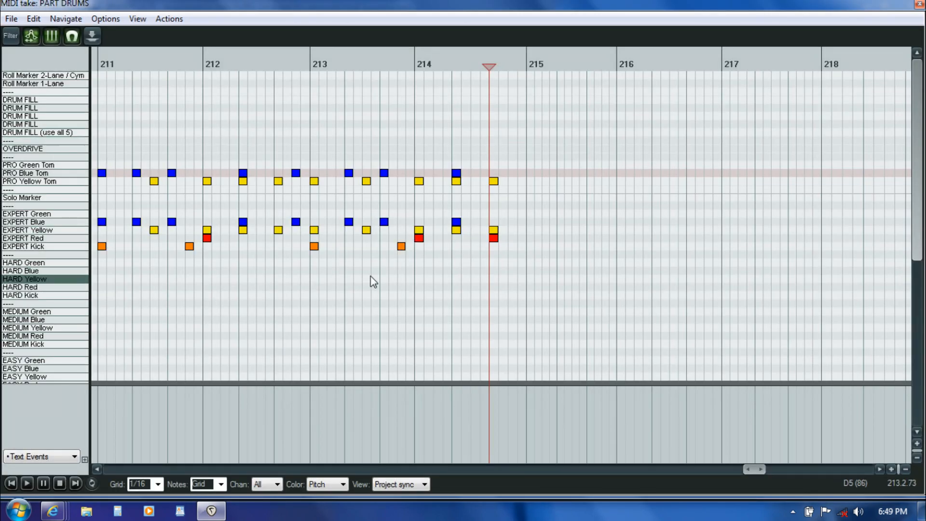
pyautogui.moveTo(753, 469); pyautogui.dragTo(748, 467)
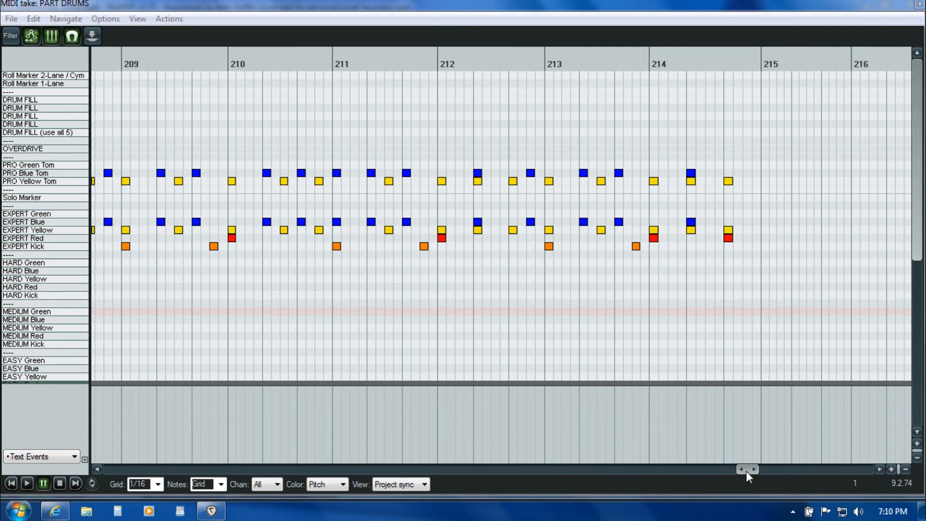
pyautogui.moveTo(746, 470); pyautogui.dragTo(536, 447)
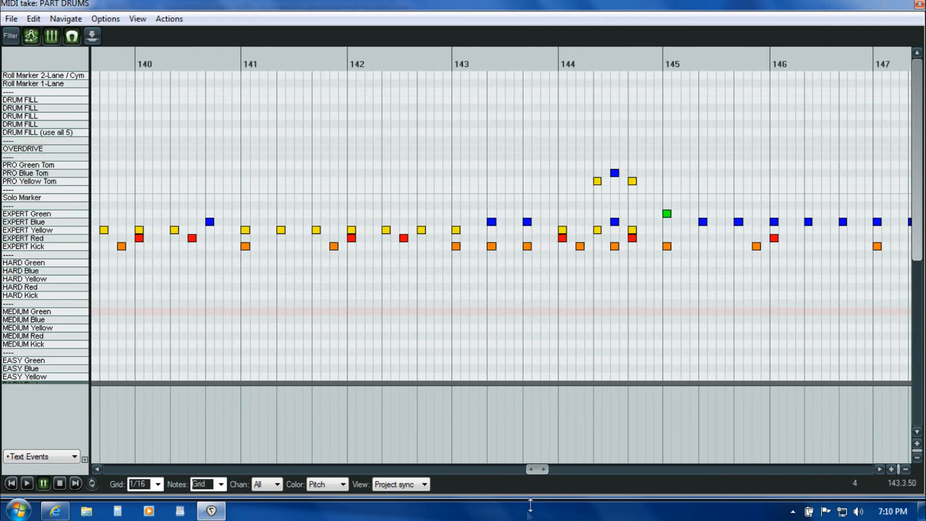
pyautogui.moveTo(538, 472); pyautogui.dragTo(489, 473)
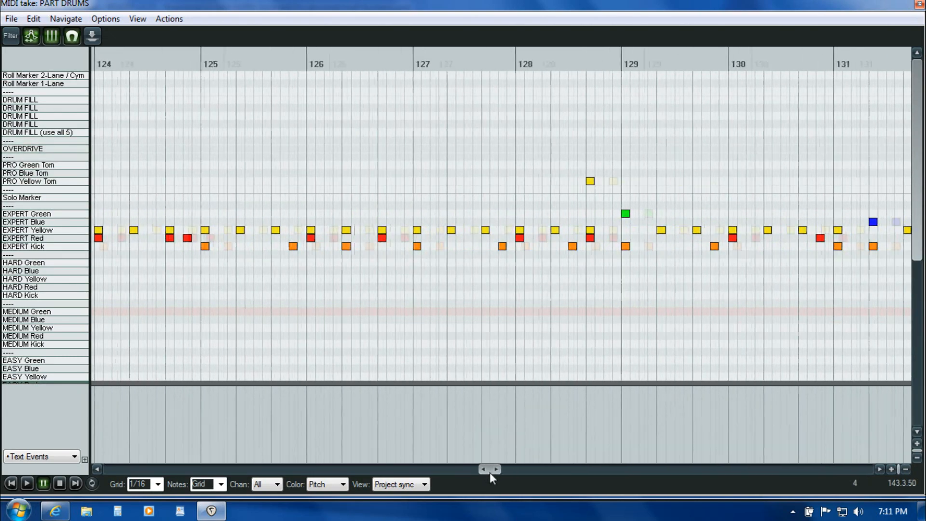
pyautogui.moveTo(490, 473); pyautogui.dragTo(141, 480)
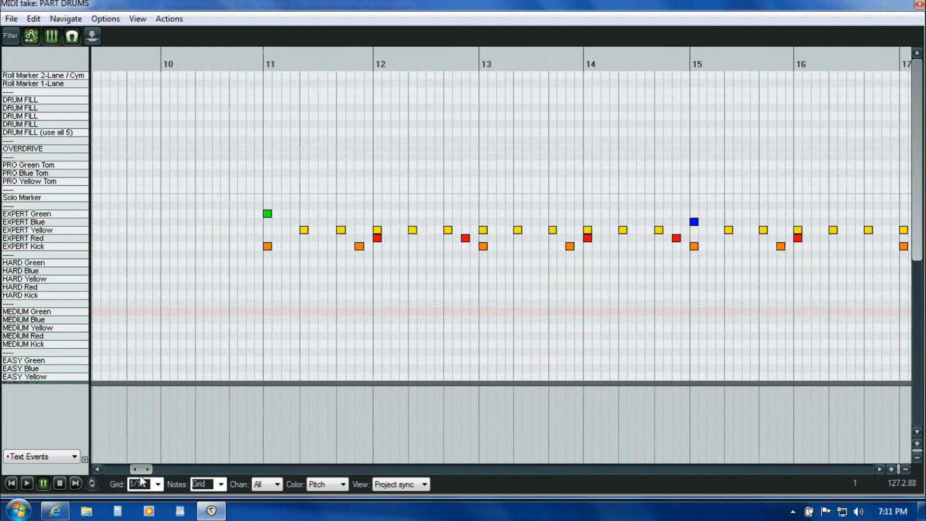
# - Add a 1/16 note at the start of measure 11 on each of the five DRUM FILL lanes
pyautogui.click(263, 131)
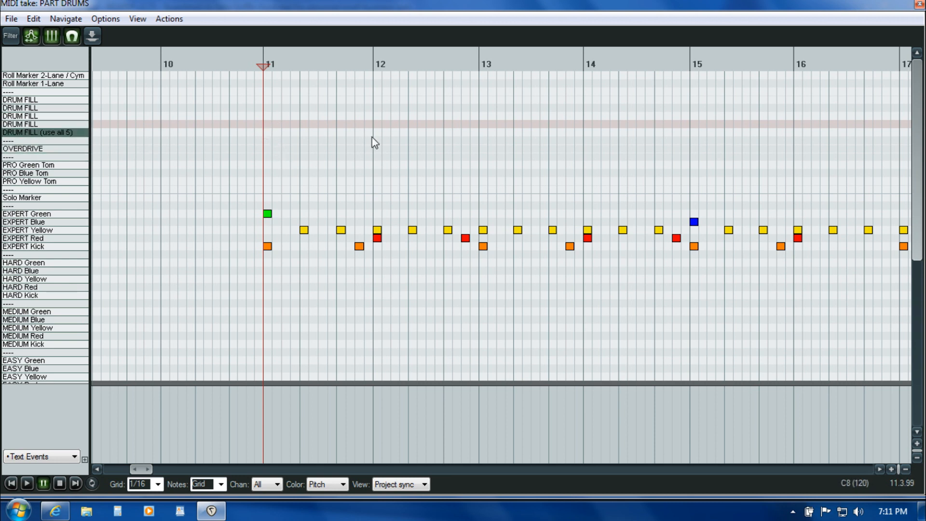
pyautogui.click(266, 132)
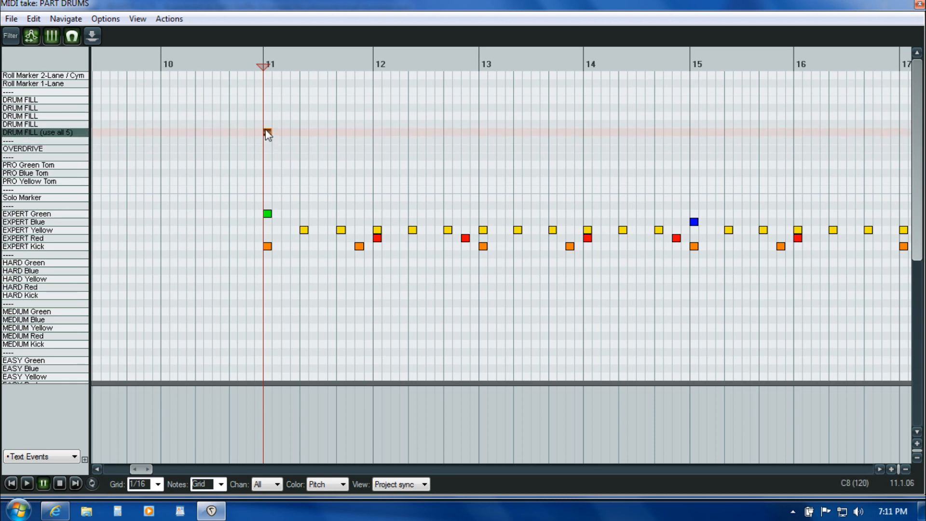
pyautogui.click(267, 124)
pyautogui.click(267, 116)
pyautogui.click(268, 107)
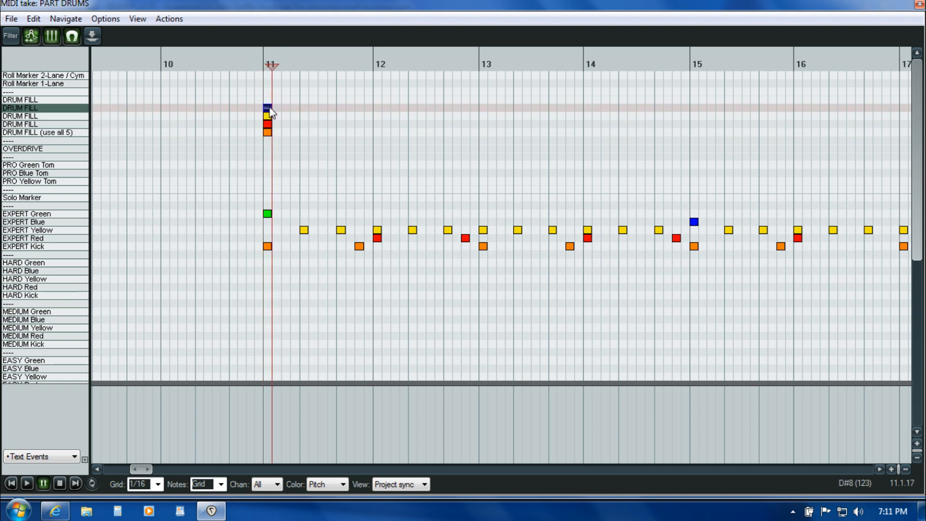
pyautogui.click(268, 99)
# - Stretch all five DRUM FILL notes across the whole of measure 11 and cut them for reuse
pyautogui.keyDown('shift'); pyautogui.click(267, 132); pyautogui.keyUp('shift')
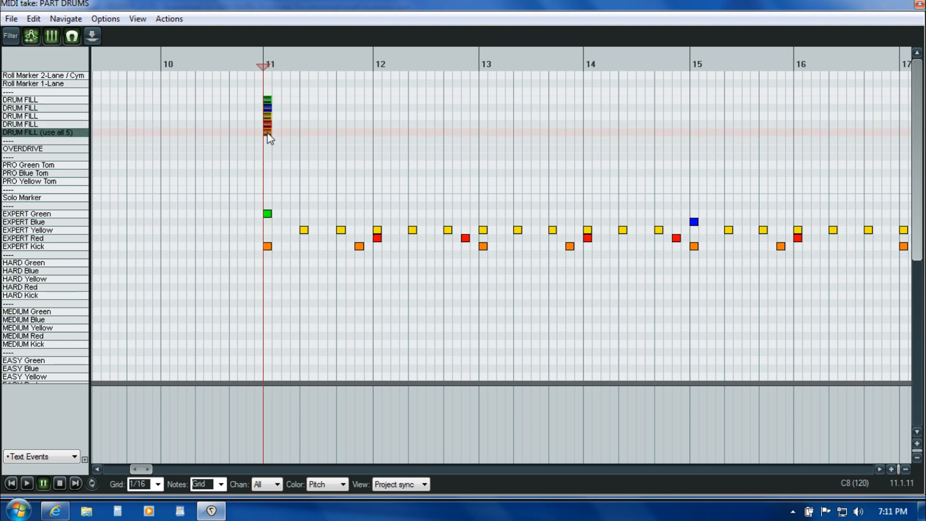
pyautogui.moveTo(270, 133); pyautogui.dragTo(373, 140)
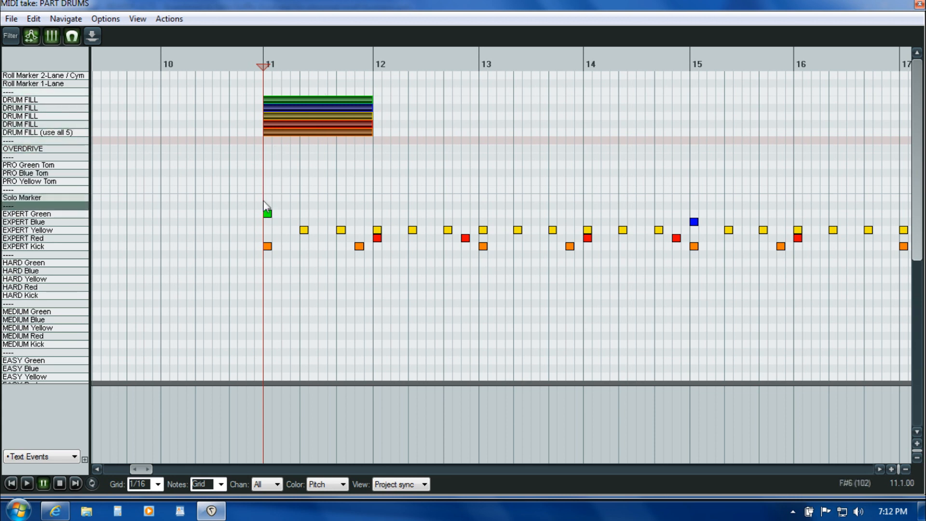
pyautogui.press('Delete')
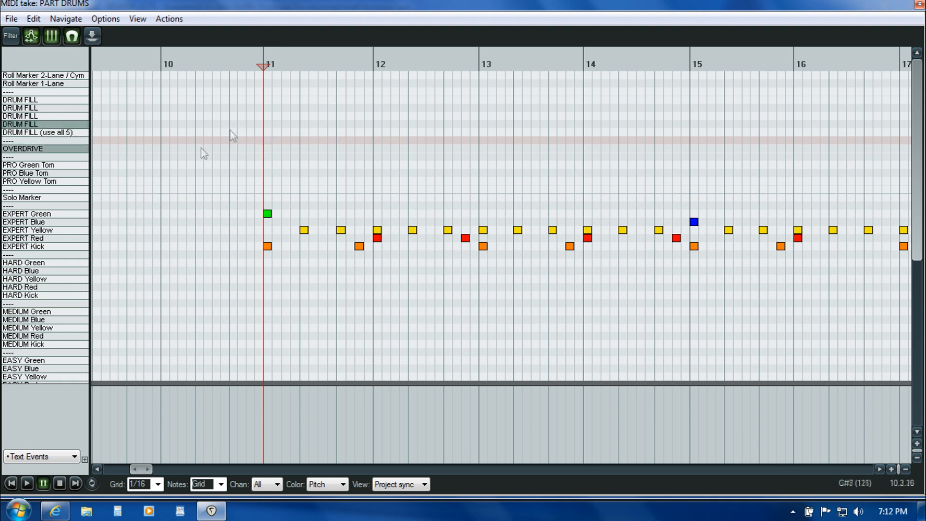
# - Play the chart between measures 18 and 24 to look for a suitable place for the first drum fill
pyautogui.moveTo(138, 471); pyautogui.dragTo(162, 481)
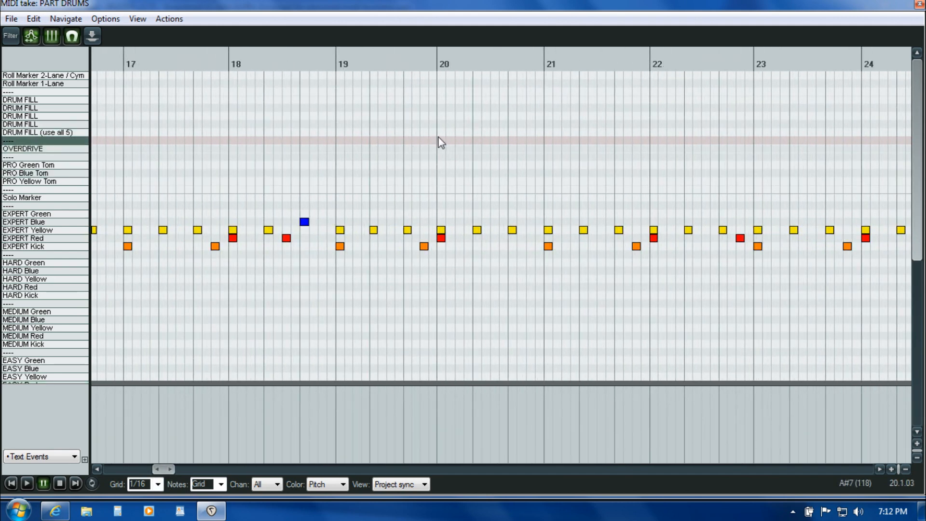
pyautogui.click(536, 125)
pyautogui.press('space')
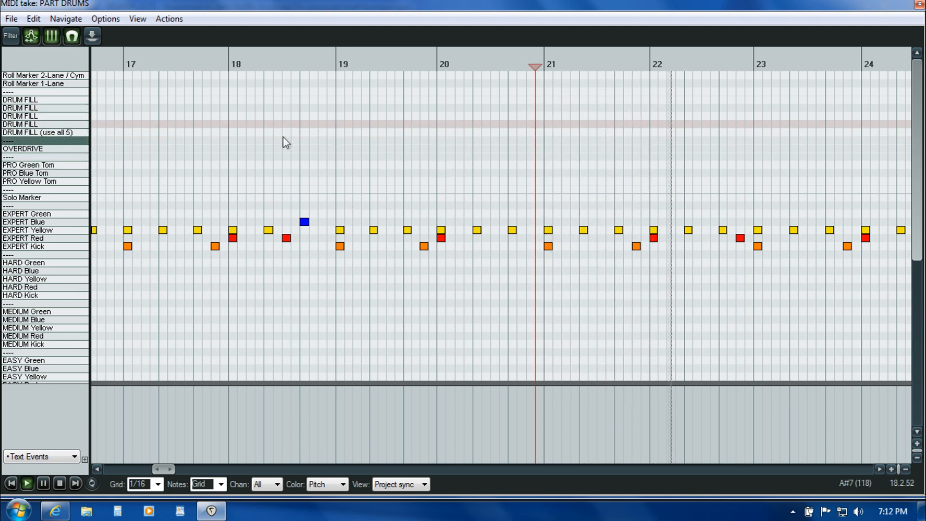
pyautogui.hotkey('ctrl', 'space')
pyautogui.click(250, 145)
pyautogui.press('space')
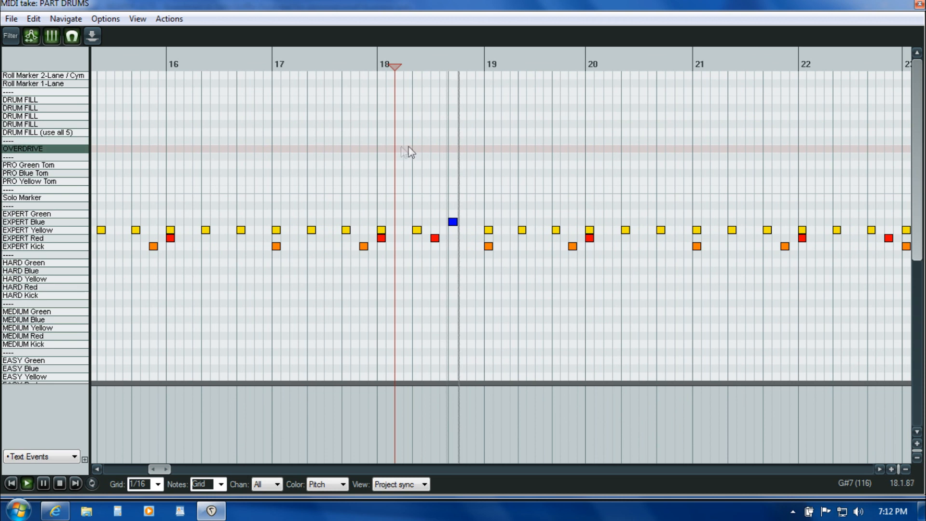
pyautogui.hotkey('ctrl', 'space')
pyautogui.click(483, 172)
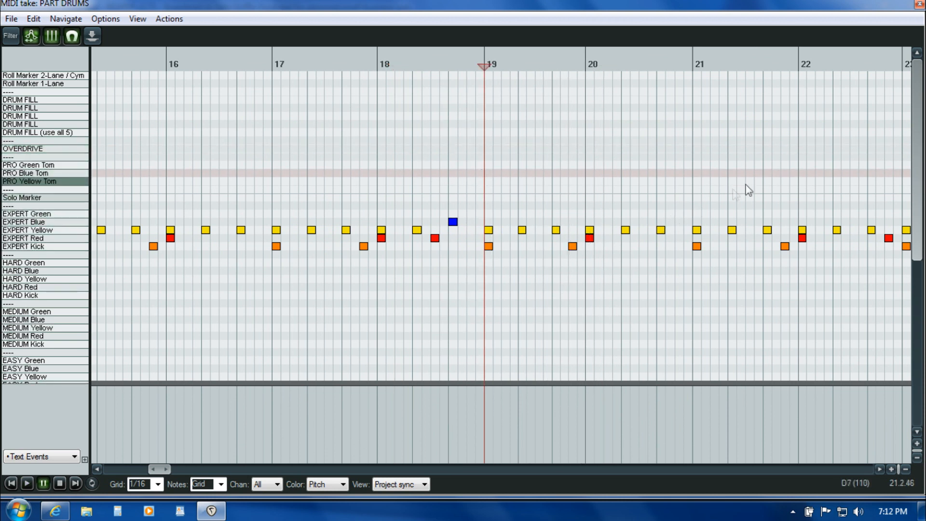
pyautogui.click(726, 162)
pyautogui.press('space')
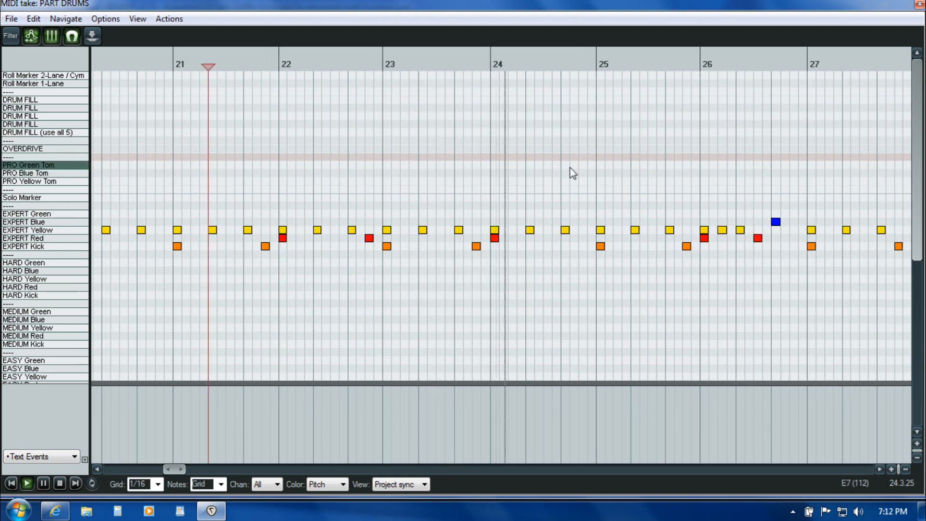
# - Stop playback and paste the five-lane drum fill at the start of measure 25
pyautogui.press('Return')
pyautogui.click(595, 154)
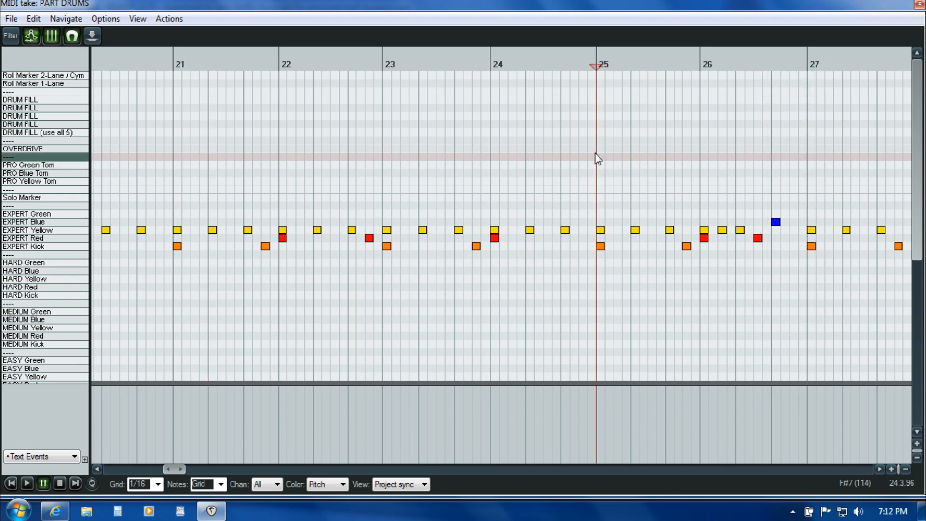
pyautogui.hotkey('ctrl', 'v')
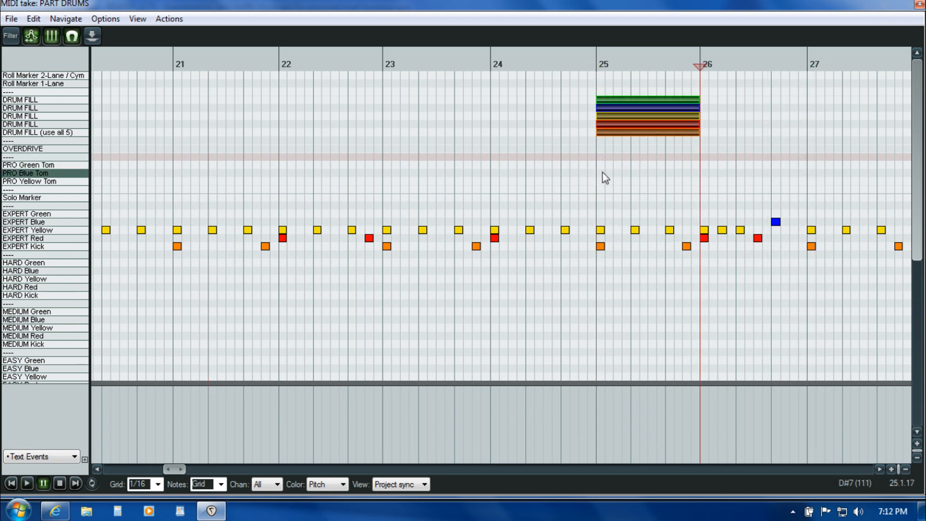
# - Play on from measure 25 and paste a second drum fill across measure 34
pyautogui.moveTo(176, 469); pyautogui.dragTo(188, 470)
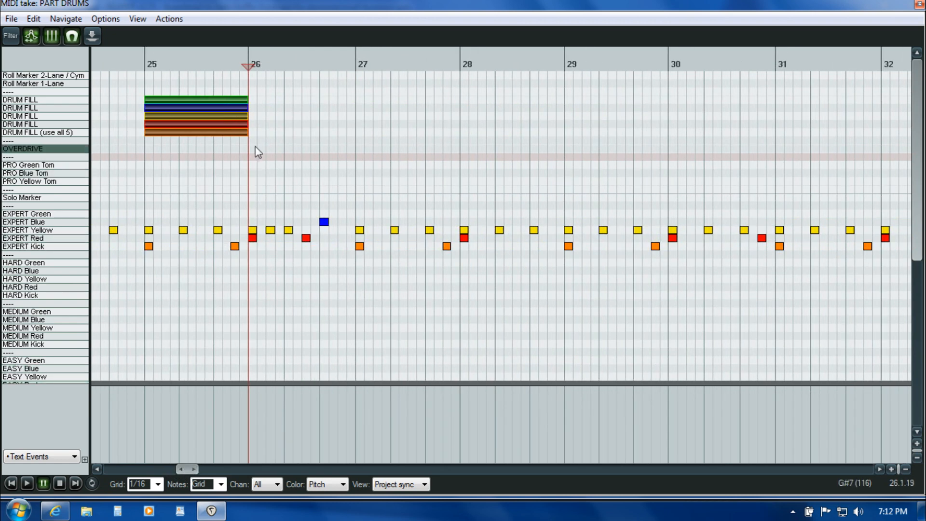
pyautogui.click(145, 152)
pyautogui.press('space')
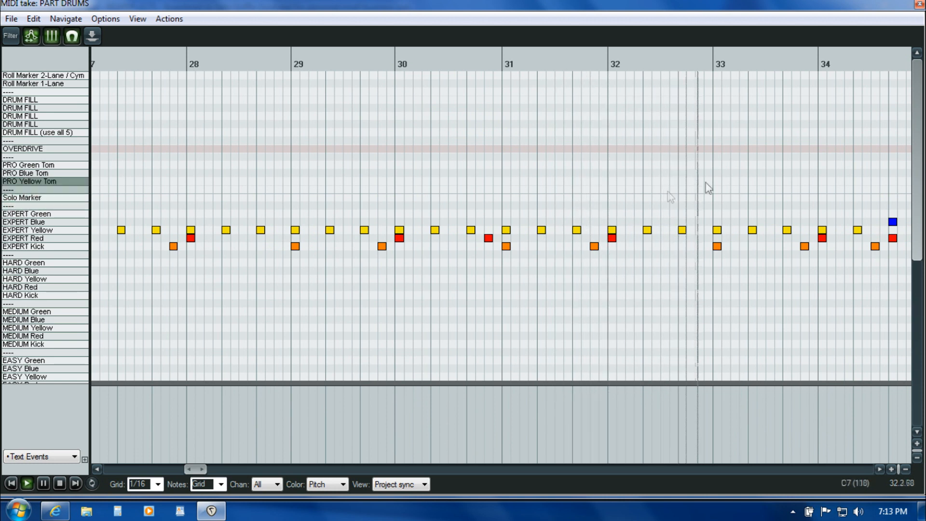
pyautogui.hotkey('ctrl', 'space')
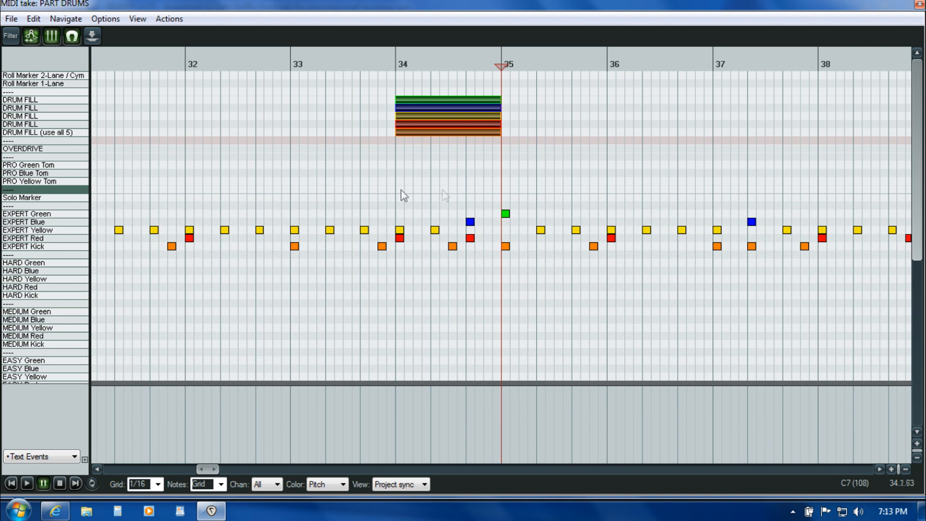
# - Play from measure 34 to check how the drum fill leads into the EXPERT Green note at measure 35
pyautogui.click(405, 160)
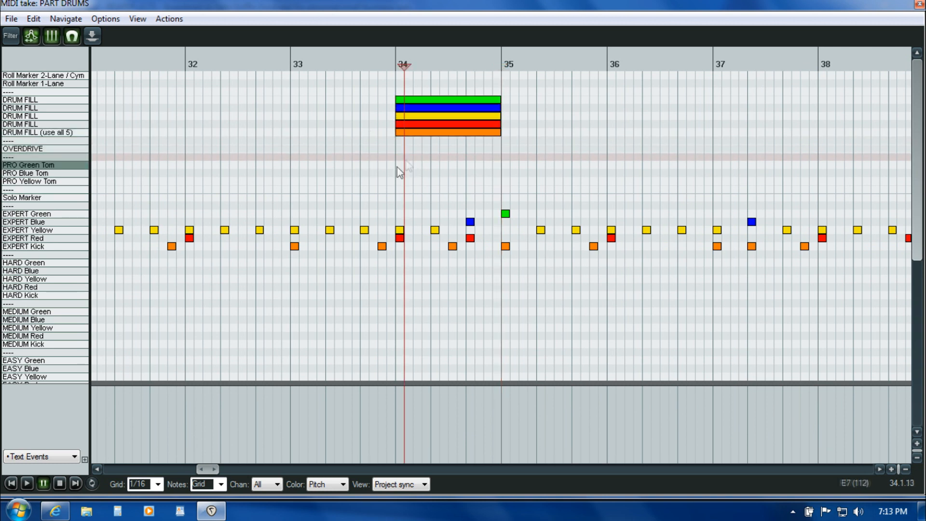
pyautogui.click(394, 164)
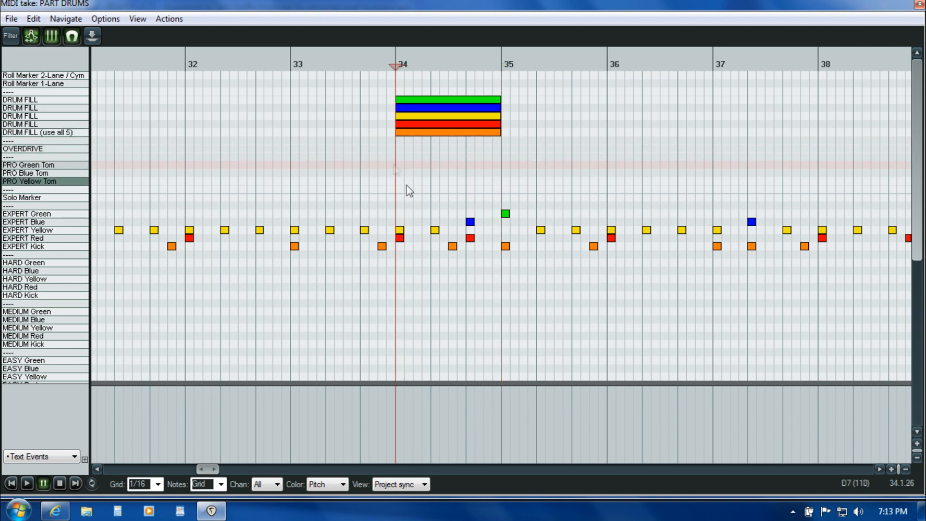
pyautogui.click(507, 216)
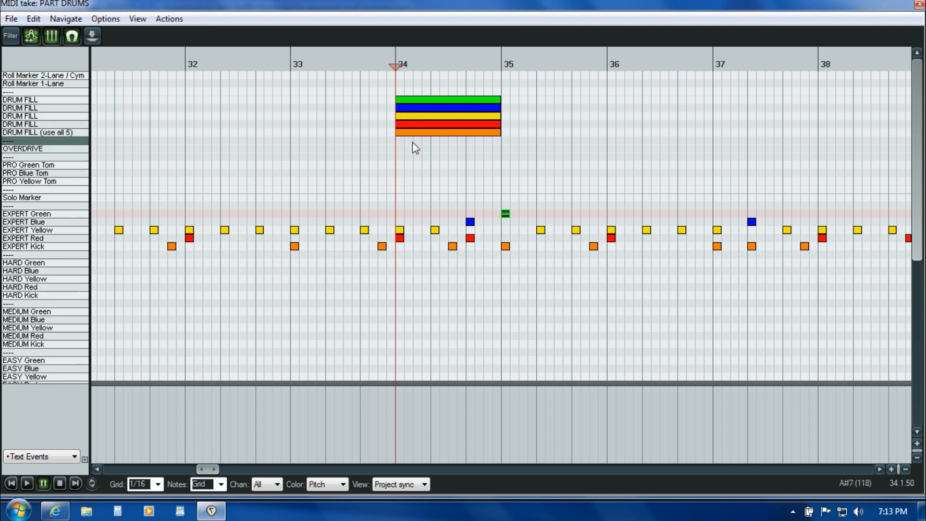
pyautogui.click(397, 155)
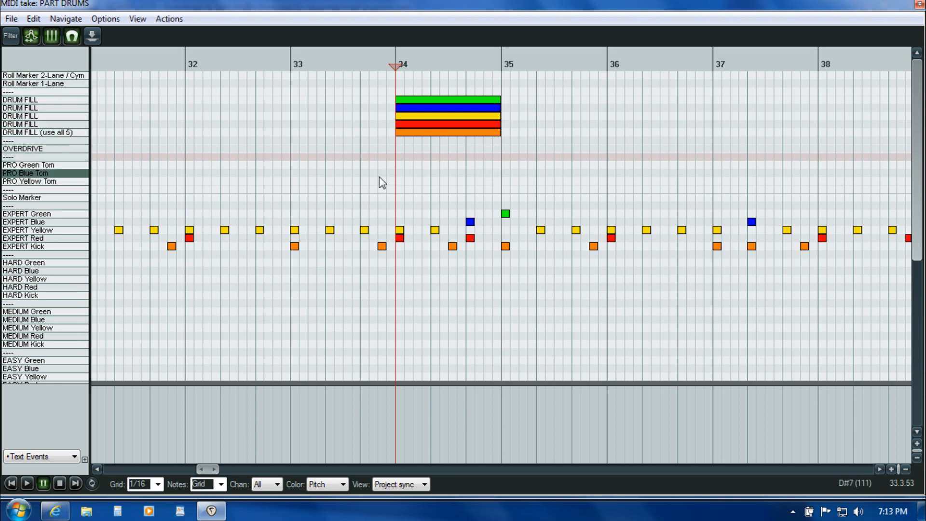
pyautogui.press('space')
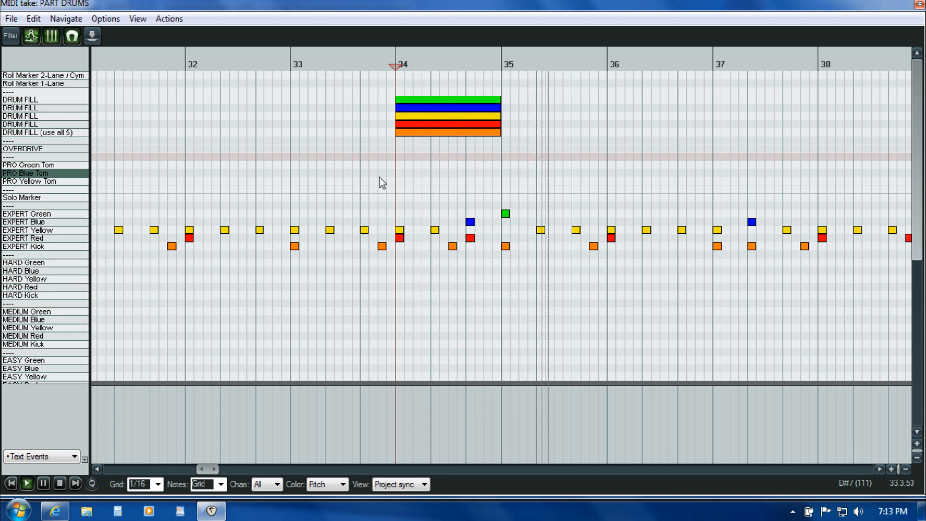
pyautogui.hotkey('ctrl', 'space')
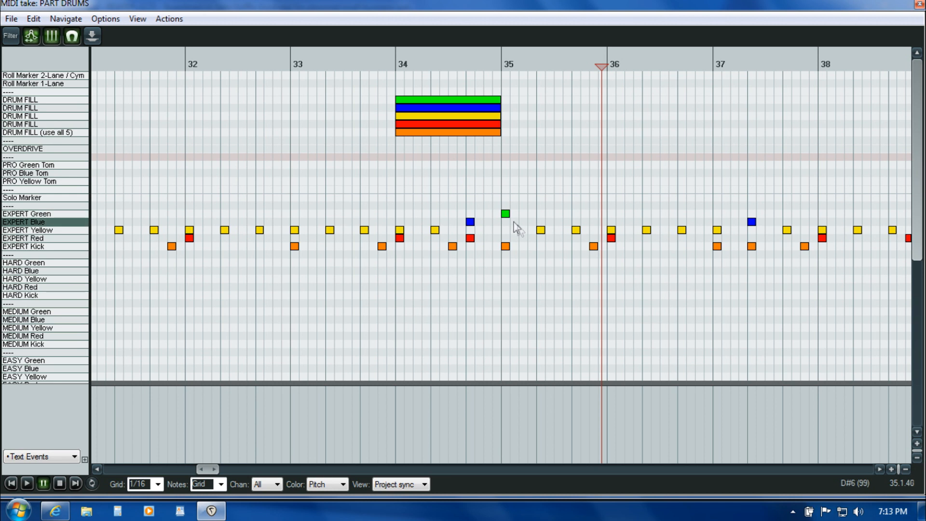
pyautogui.click(394, 150)
pyautogui.press('space')
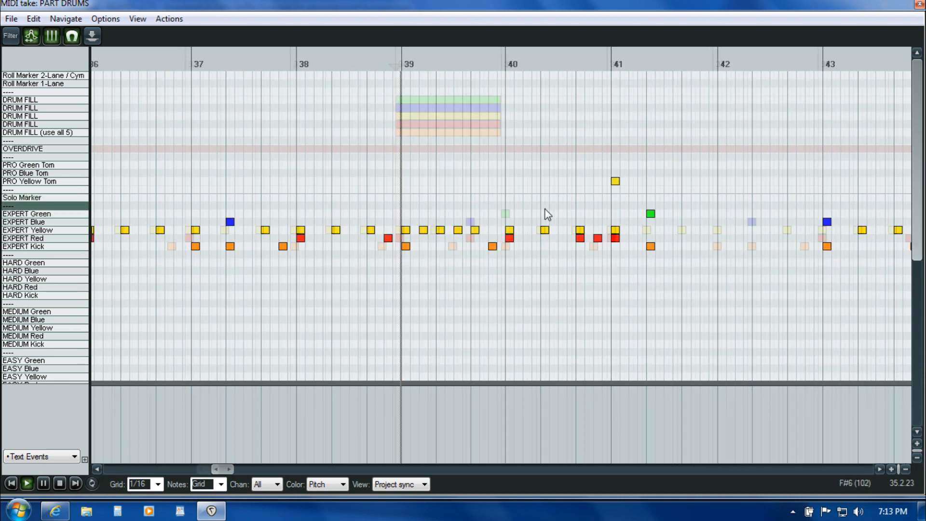
pyautogui.hotkey('ctrl', 'space')
# - Audition the empty gap after the EXPERT Green note in measure 41 and paste the drum fill across measure 42
pyautogui.click(650, 213)
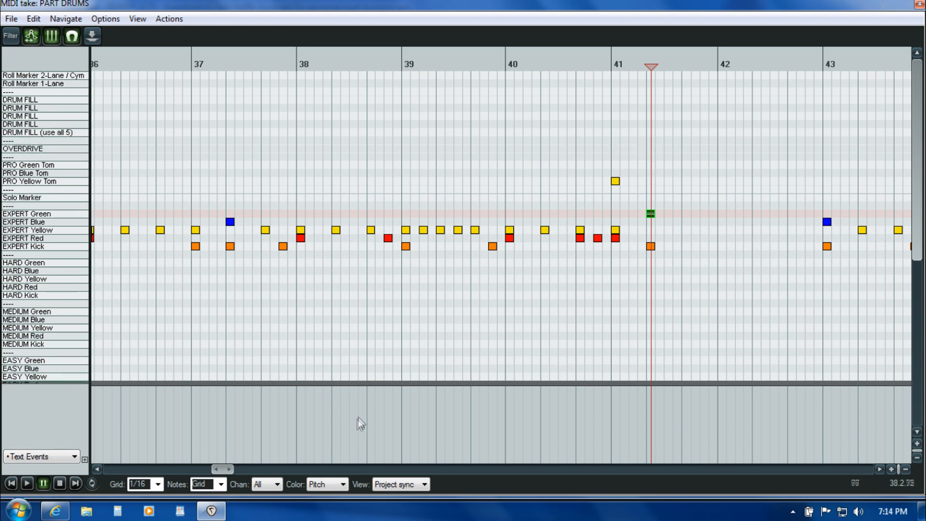
pyautogui.click(878, 469)
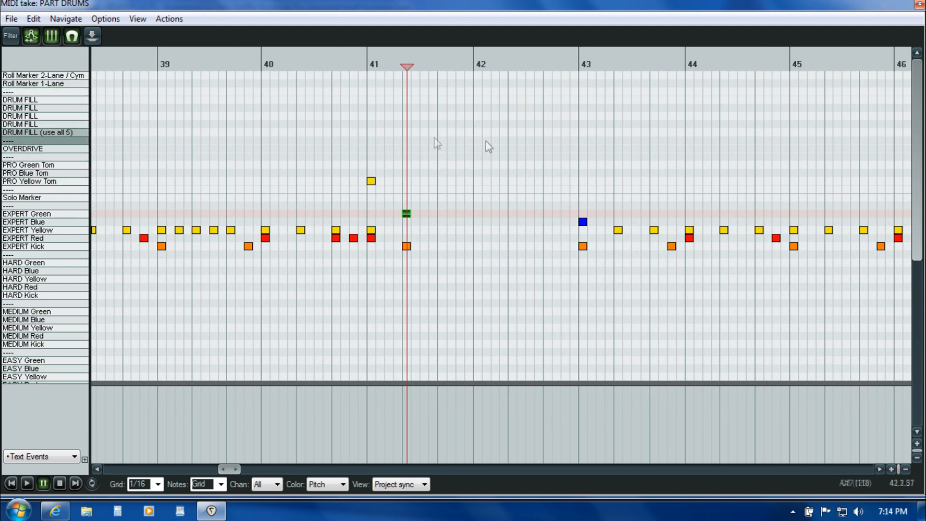
pyautogui.click(456, 141)
pyautogui.press('space')
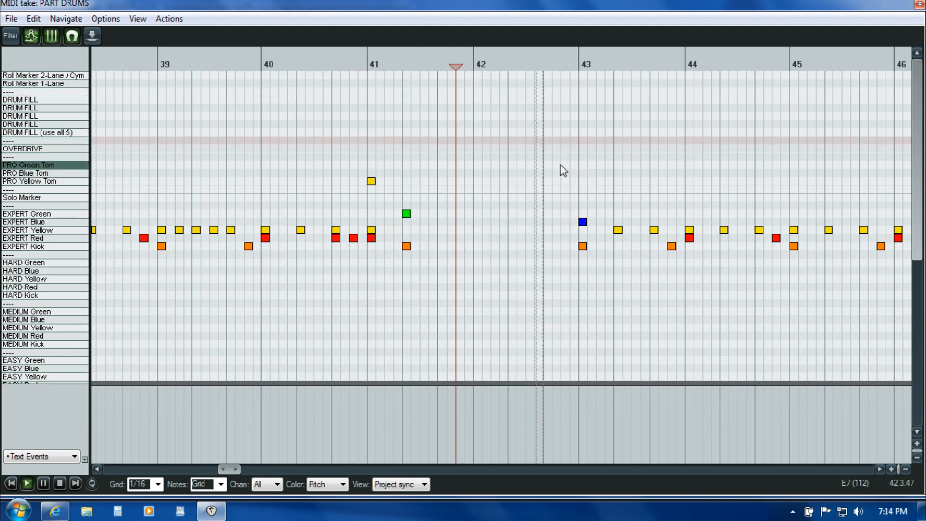
pyautogui.hotkey('ctrl', 'space')
pyautogui.click(473, 156)
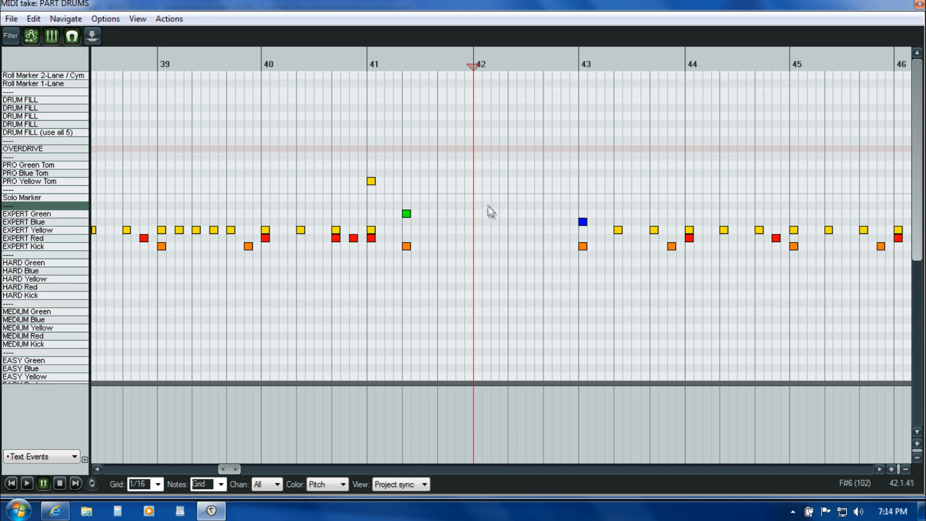
pyautogui.hotkey('ctrl', 'v')
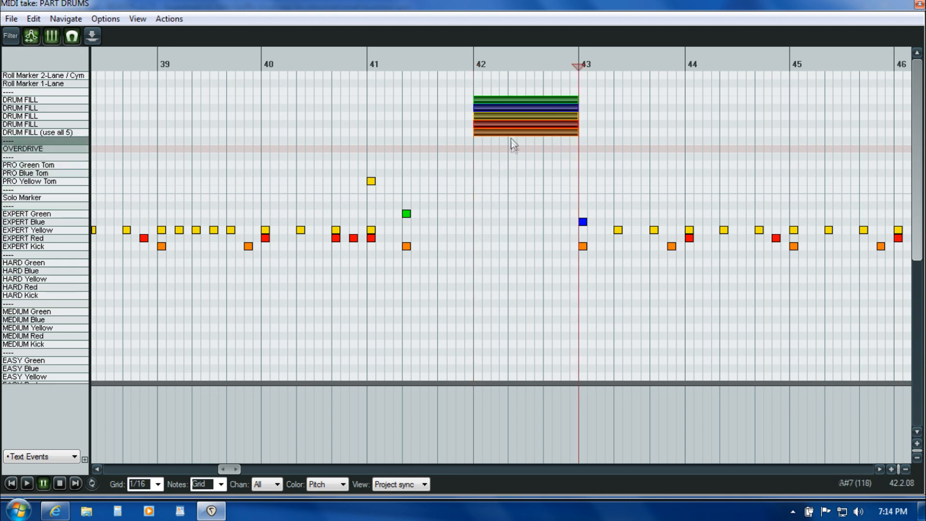
# - Play on from measure 42 and paste the drum fill across measure 50
pyautogui.click(473, 148)
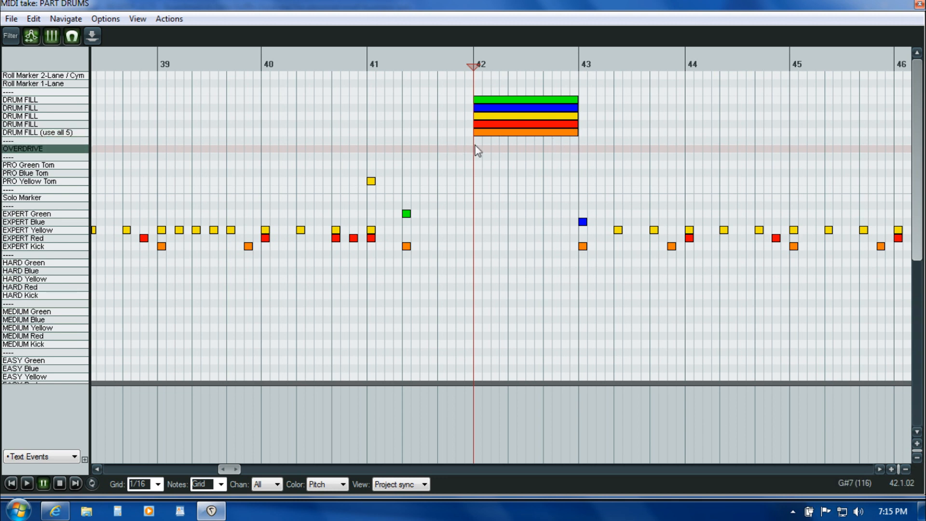
pyautogui.press('space')
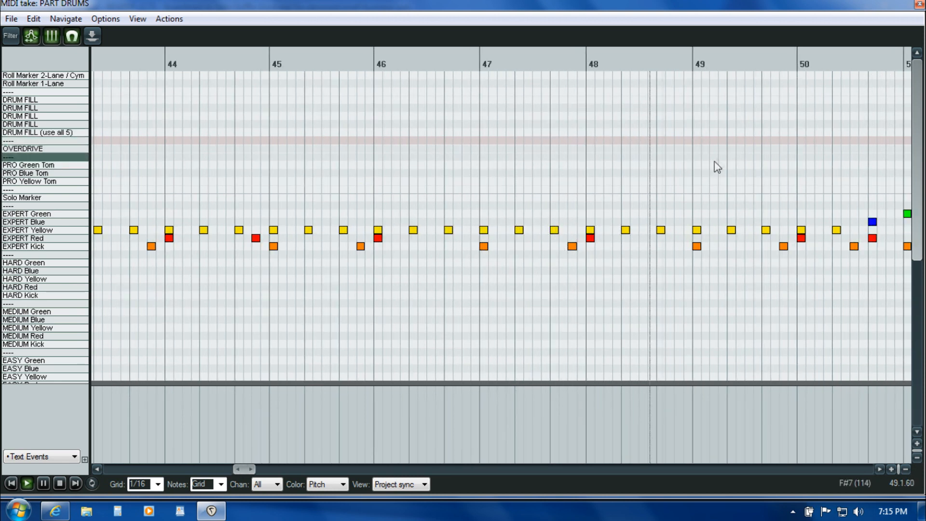
pyautogui.hotkey('ctrl', 'space')
pyautogui.click(796, 157)
pyautogui.hotkey('ctrl', 'v')
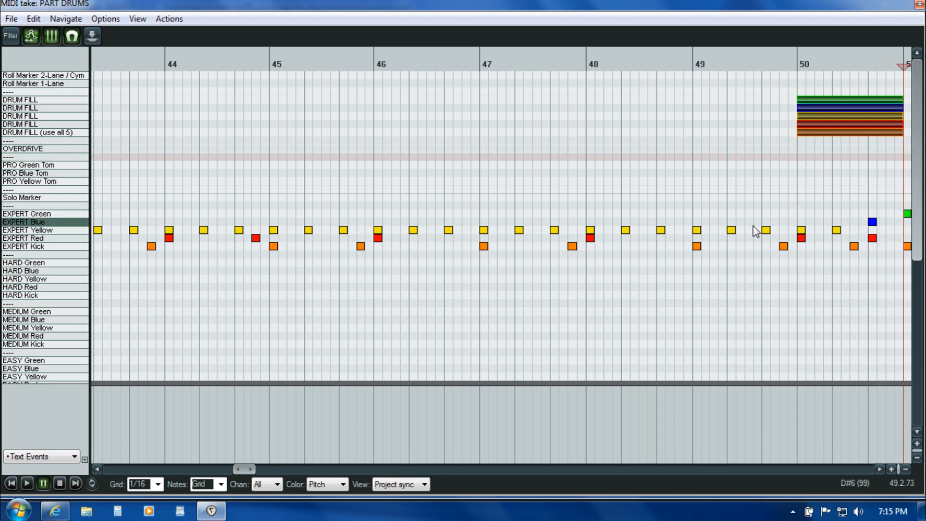
# - Play on from measure 51 and paste another copy of the drum fill before measure 66
pyautogui.hotkey('ctrl', 'space')
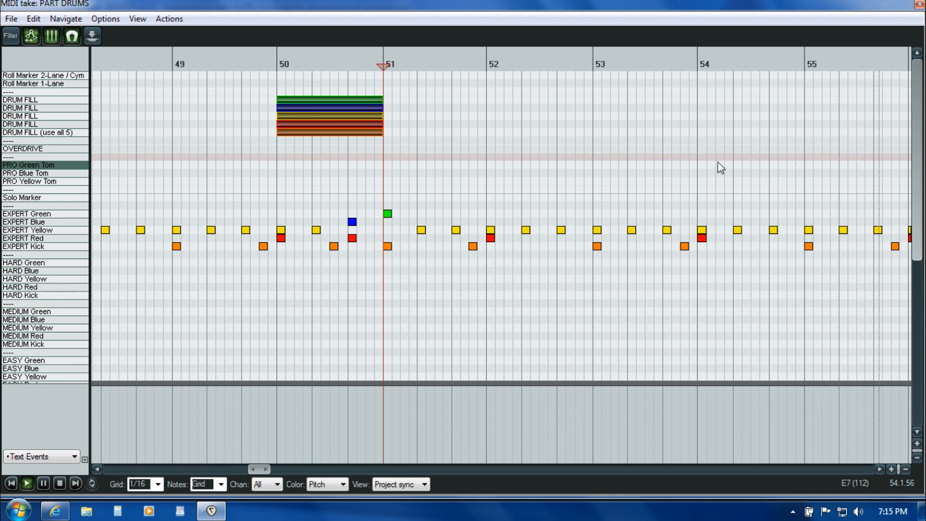
pyautogui.hotkey('ctrl', 'space')
pyautogui.click(597, 152)
pyautogui.hotkey('ctrl', 'v')
# - Play on to measure 66, paste the drum fill across that measure, and resume playback from measure 67
pyautogui.press('space')
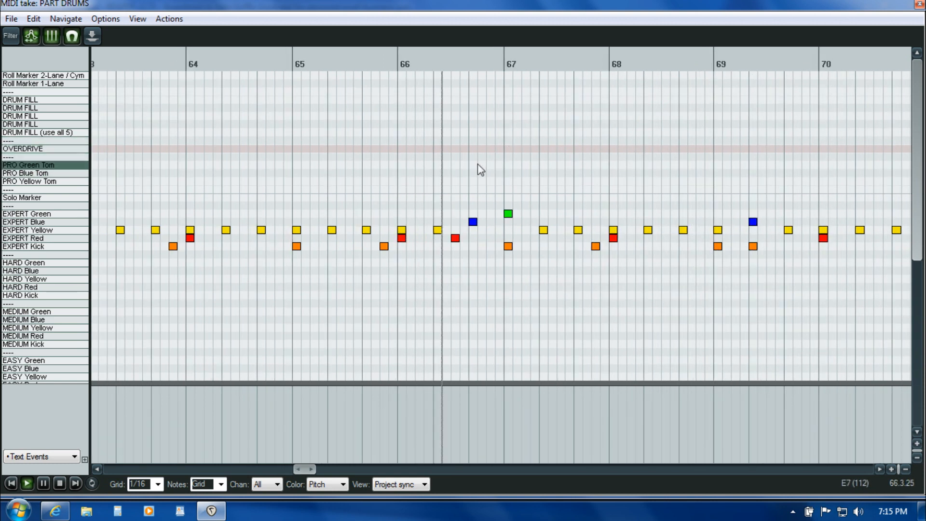
pyautogui.press('space')
pyautogui.click(399, 158)
pyautogui.hotkey('ctrl', 'v')
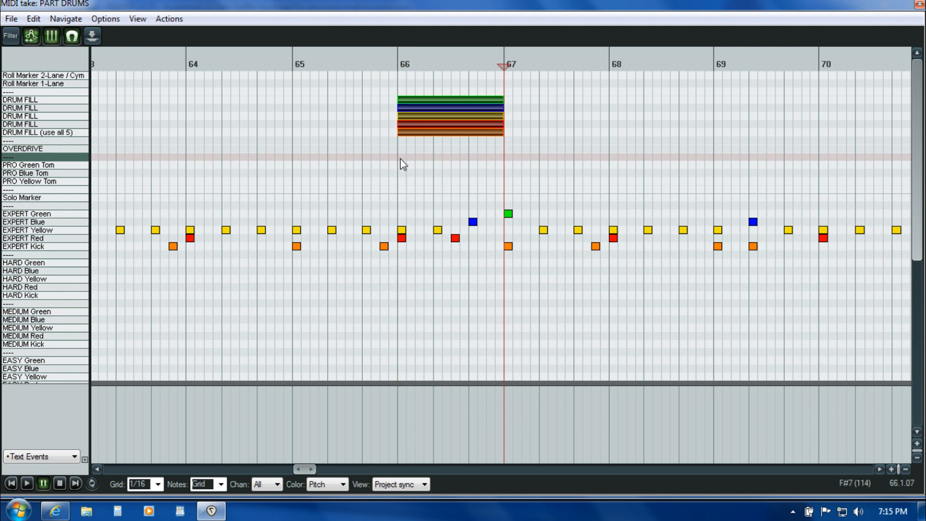
pyautogui.press('space')
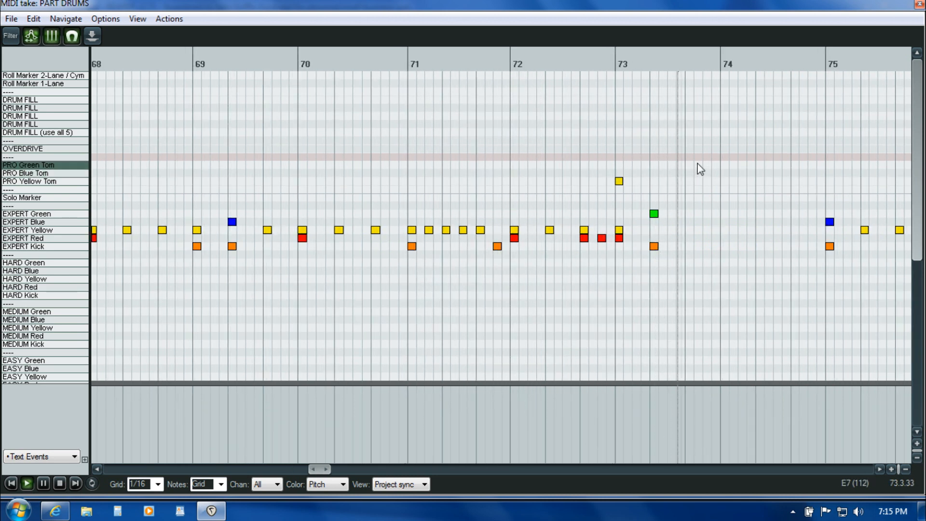
# - Pause playback, paste the drum fill across measure 74, and resume playback from measure 75
pyautogui.press('Return')
pyautogui.click(722, 151)
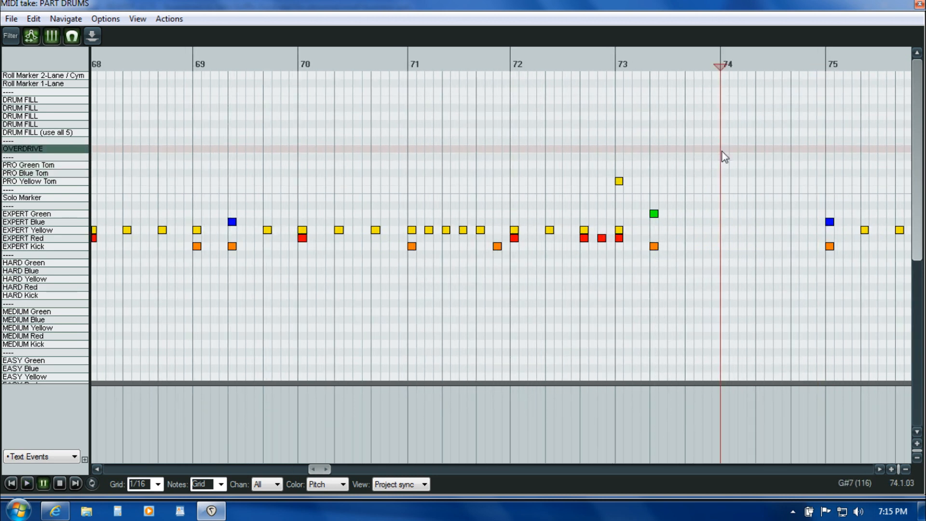
pyautogui.hotkey('ctrl', 'v')
pyautogui.press('space')
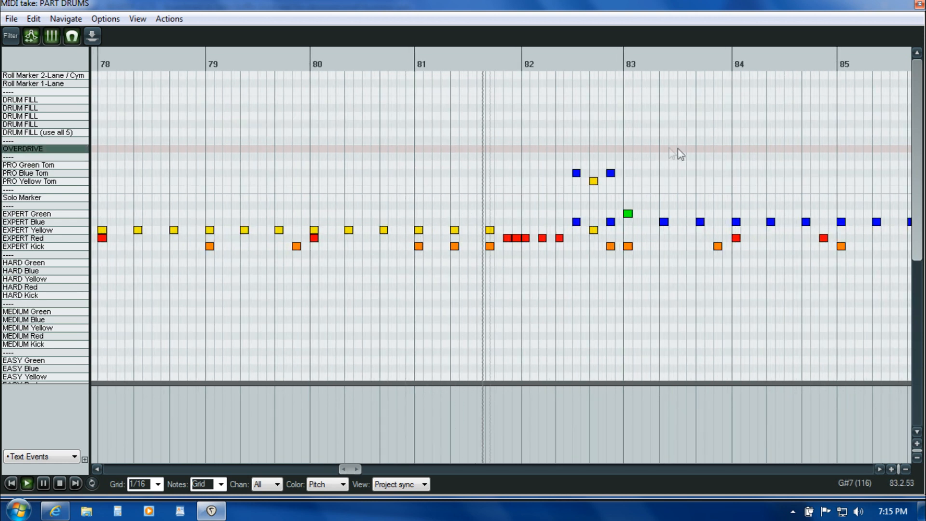
# - Paste the drum fill across measure 82 and audition the passage from the start of that measure
pyautogui.press('Return')
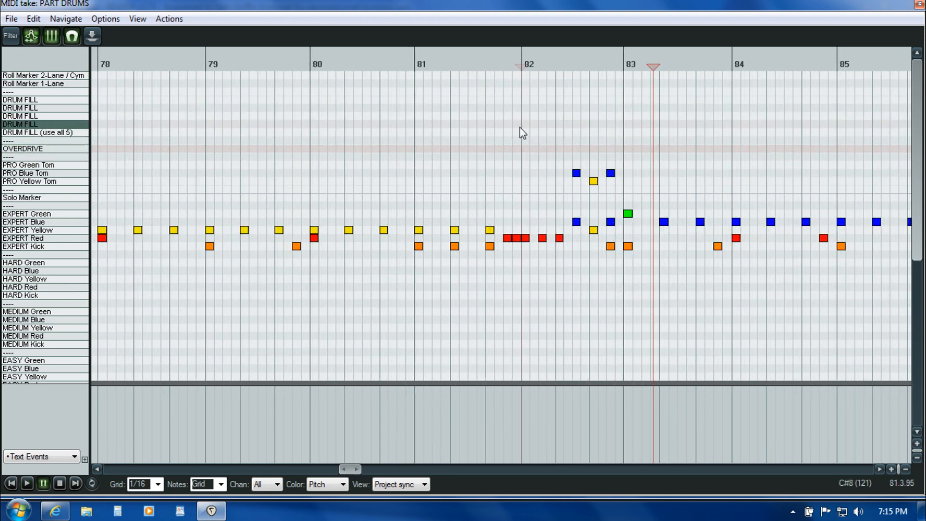
pyautogui.click(520, 126)
pyautogui.hotkey('ctrl', 'v')
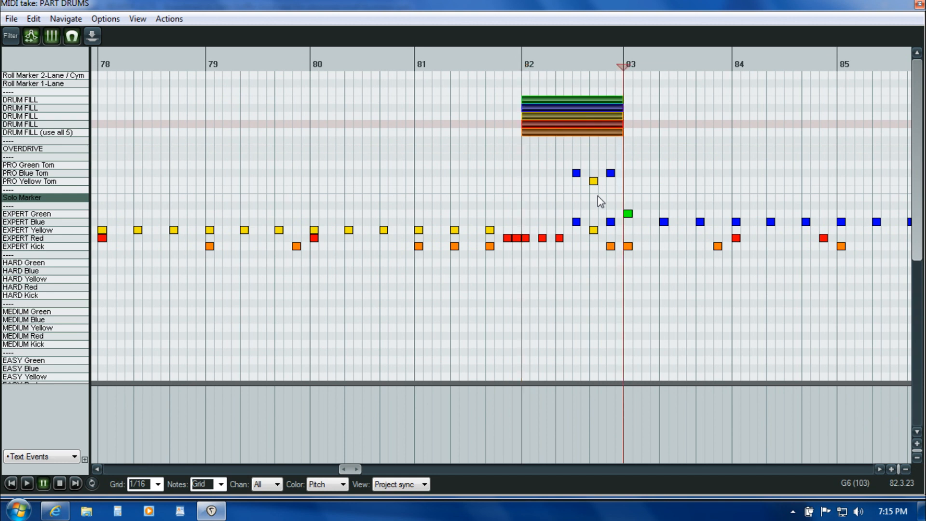
pyautogui.click(521, 149)
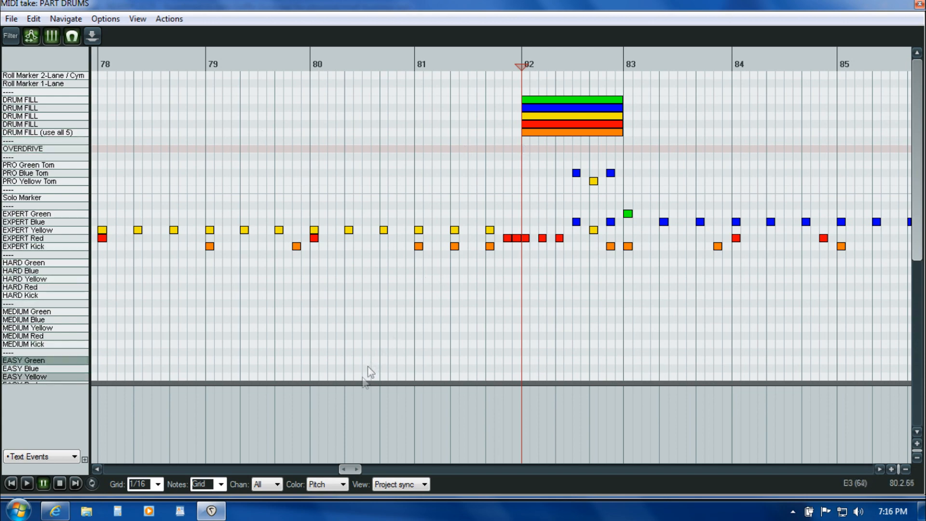
pyautogui.moveTo(348, 469)
pyautogui.mouseDown()
pyautogui.moveTo(321, 470)
pyautogui.moveTo(350, 470)
pyautogui.mouseUp()
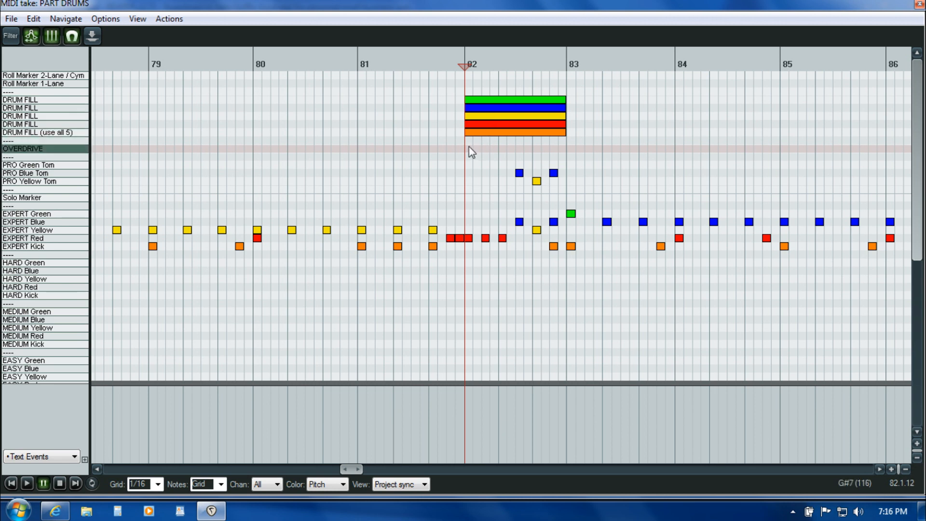
pyautogui.press('space')
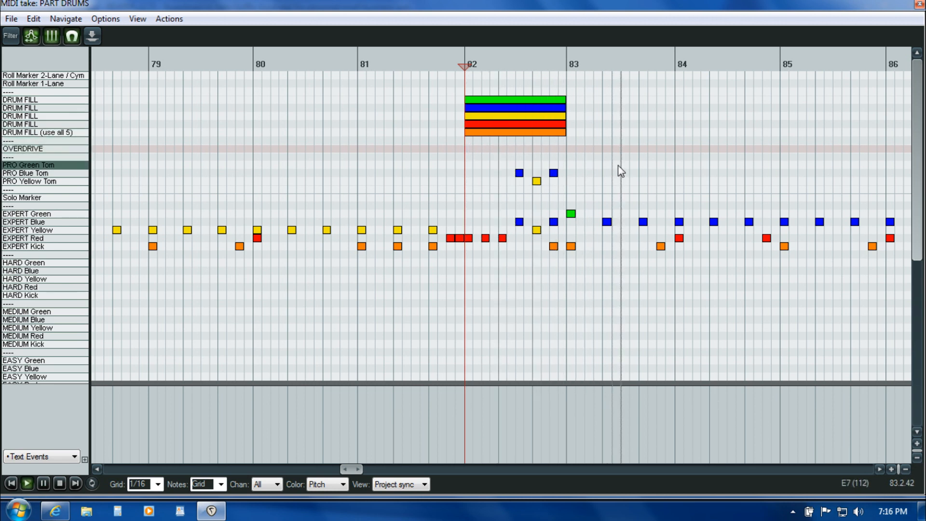
pyautogui.hotkey('ctrl', 'space')
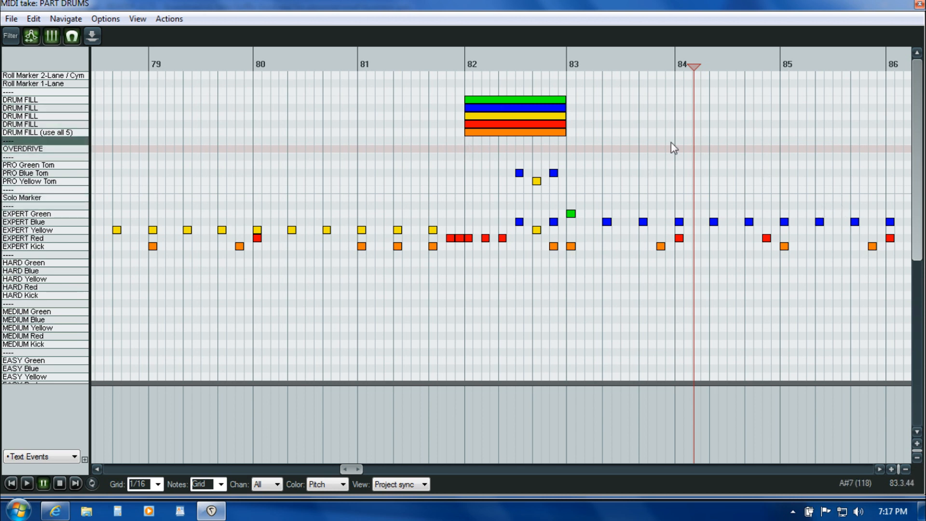
# - Play on from measure 83, paste the drum fill at measure 90, and resume playback
pyautogui.click(572, 144)
pyautogui.press('space')
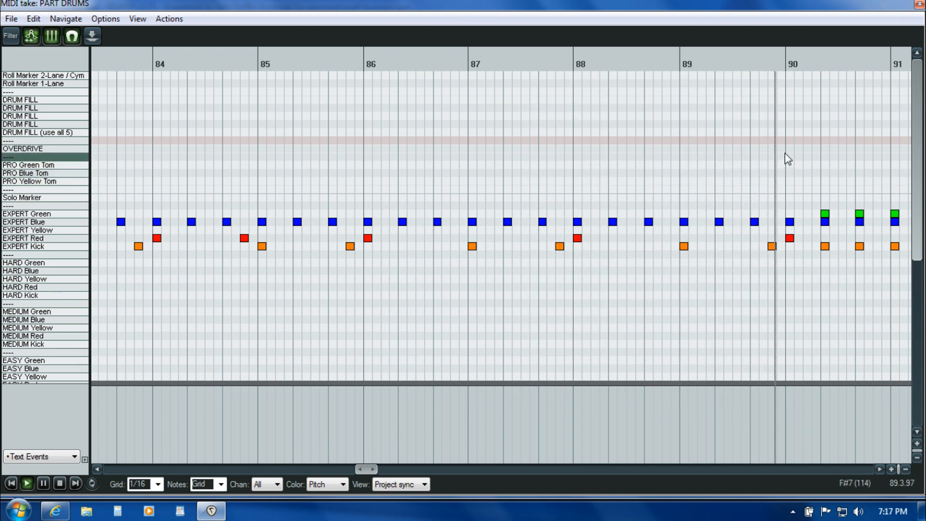
pyautogui.hotkey('ctrl', 'space')
pyautogui.hotkey('ctrl', 'v')
pyautogui.press('space')
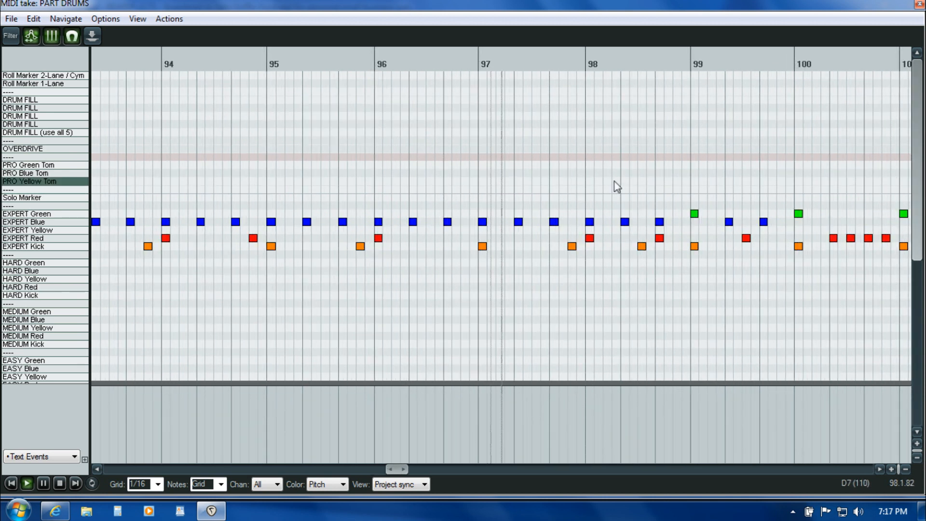
# - Paste the drum fill across measure 98, play on to measure 107, and return to the pasted fill to deselect it
pyautogui.click(588, 171)
pyautogui.hotkey('ctrl', 'v')
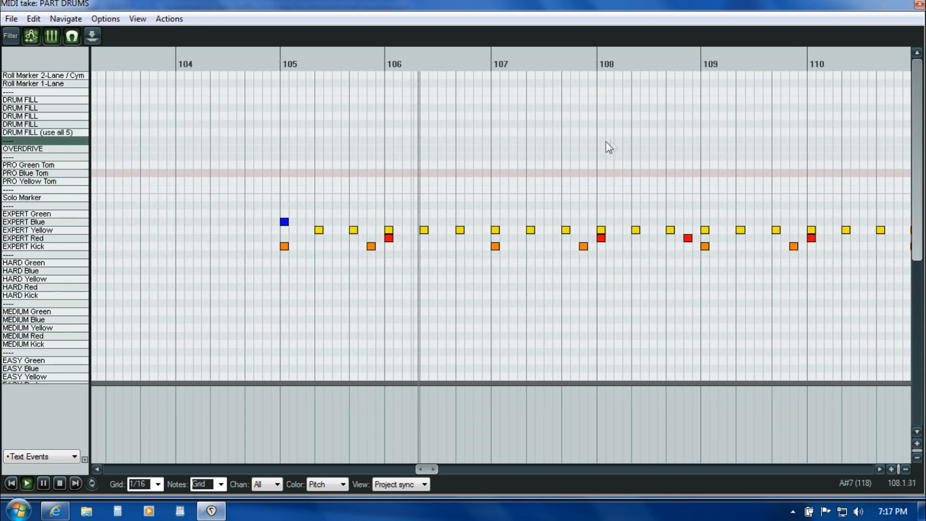
pyautogui.hotkey('ctrl', 'space')
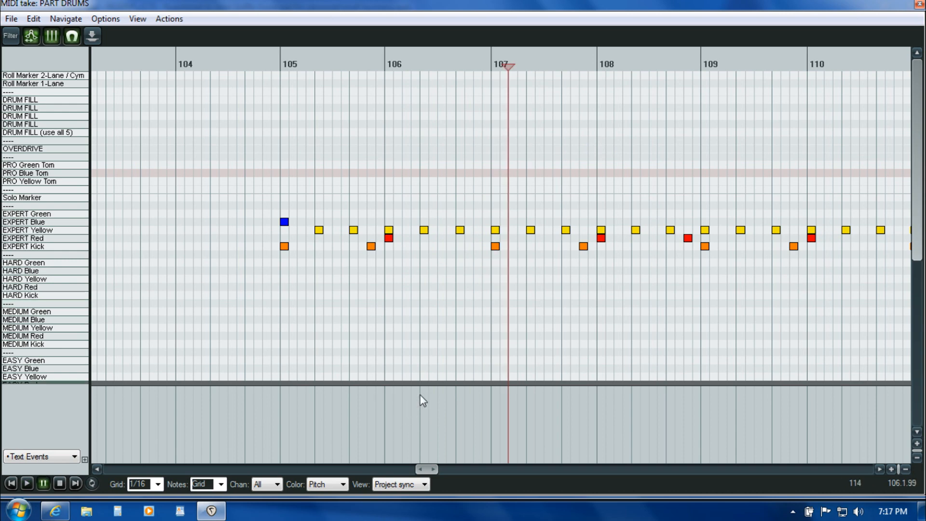
pyautogui.moveTo(429, 470); pyautogui.dragTo(401, 463)
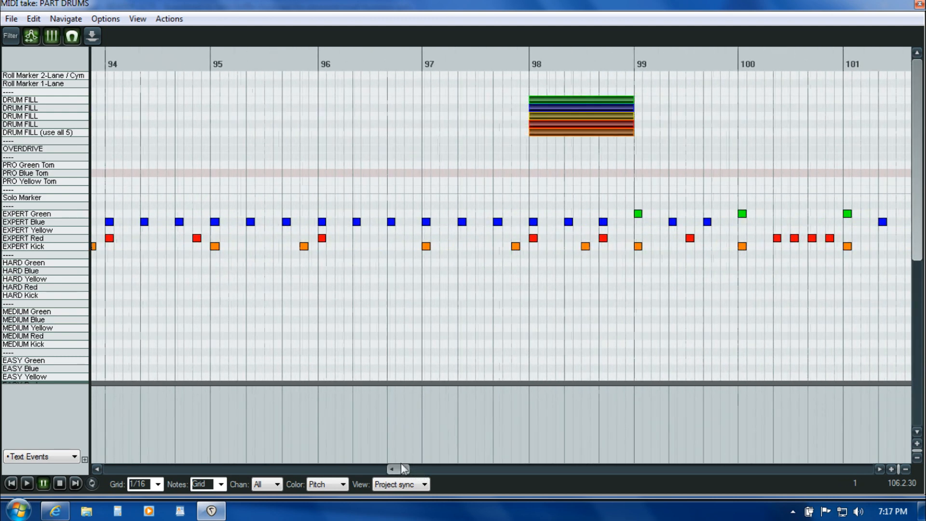
pyautogui.click(492, 138)
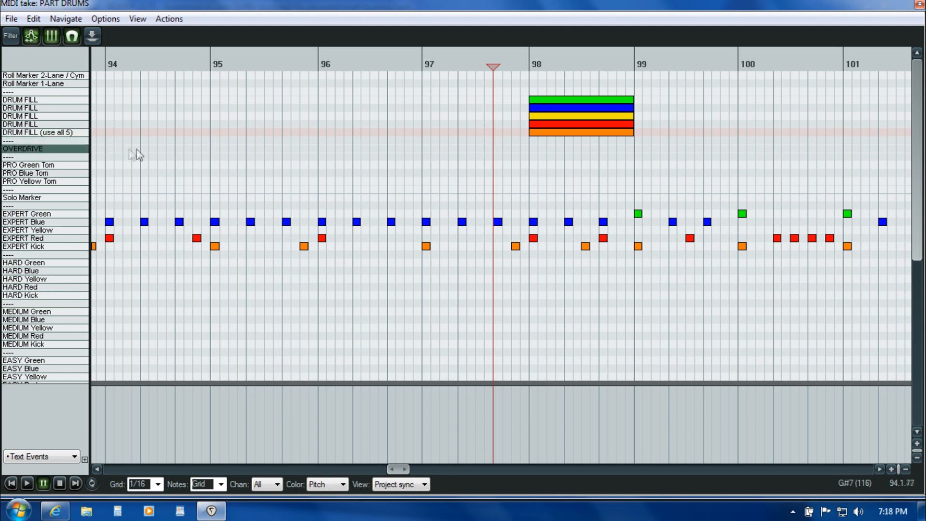
# - Try out an OVERDRIVE note spanning measures 93 and 94, and delete it
pyautogui.click(210, 148)
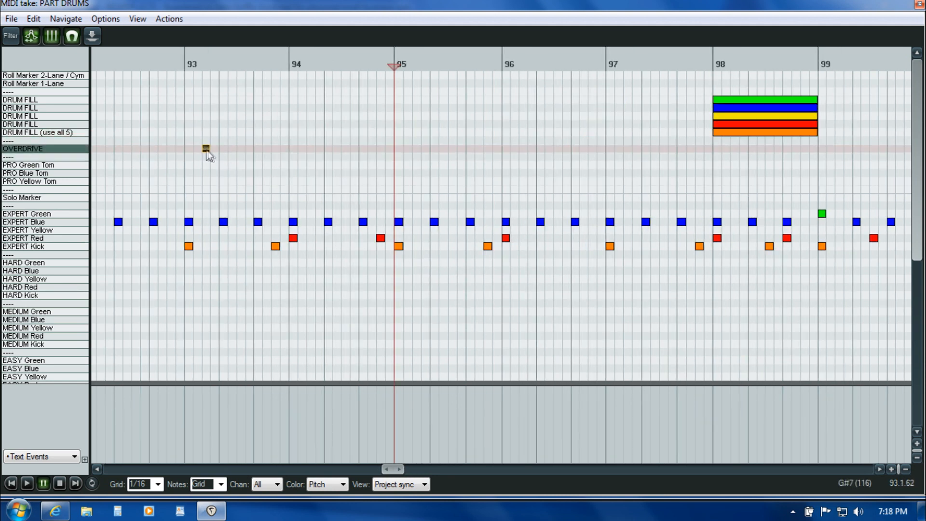
pyautogui.moveTo(210, 149); pyautogui.dragTo(394, 150)
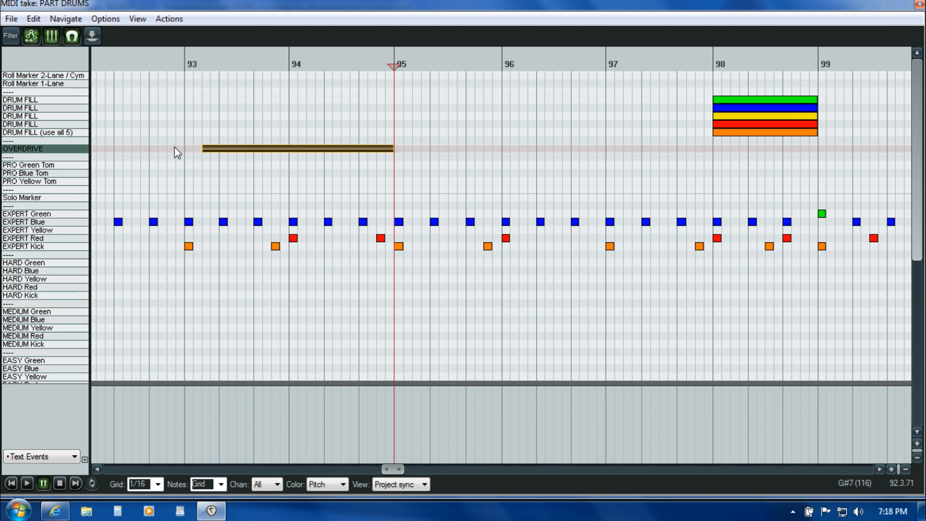
pyautogui.moveTo(202, 149)
pyautogui.mouseDown()
pyautogui.moveTo(176, 147)
pyautogui.moveTo(184, 148)
pyautogui.mouseUp()
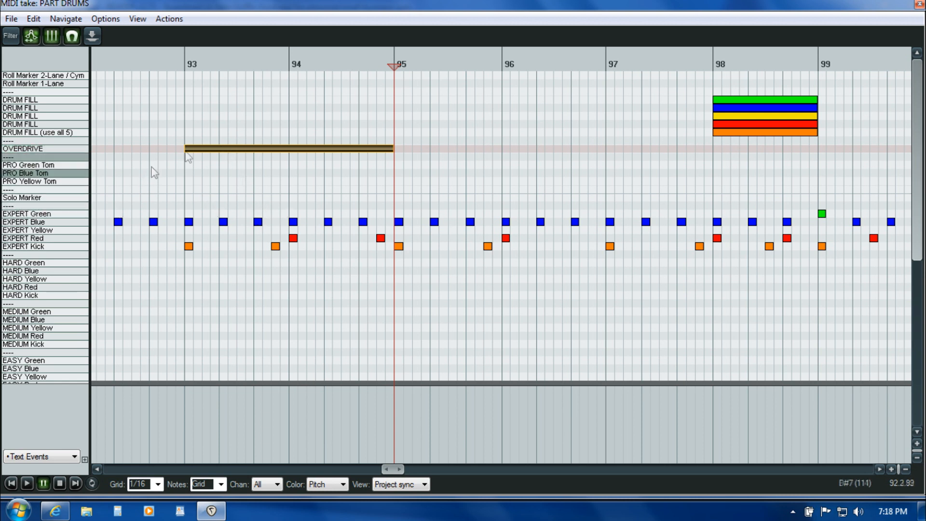
pyautogui.doubleClick(218, 150)
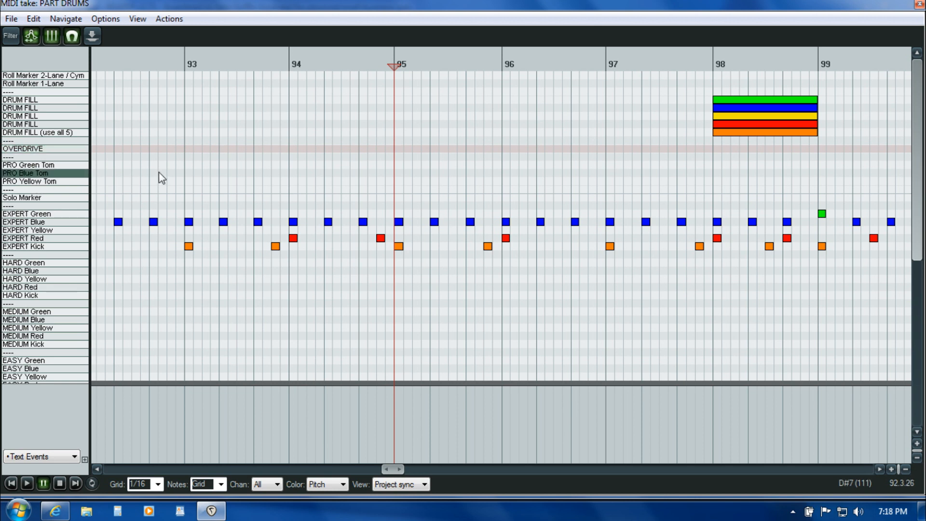